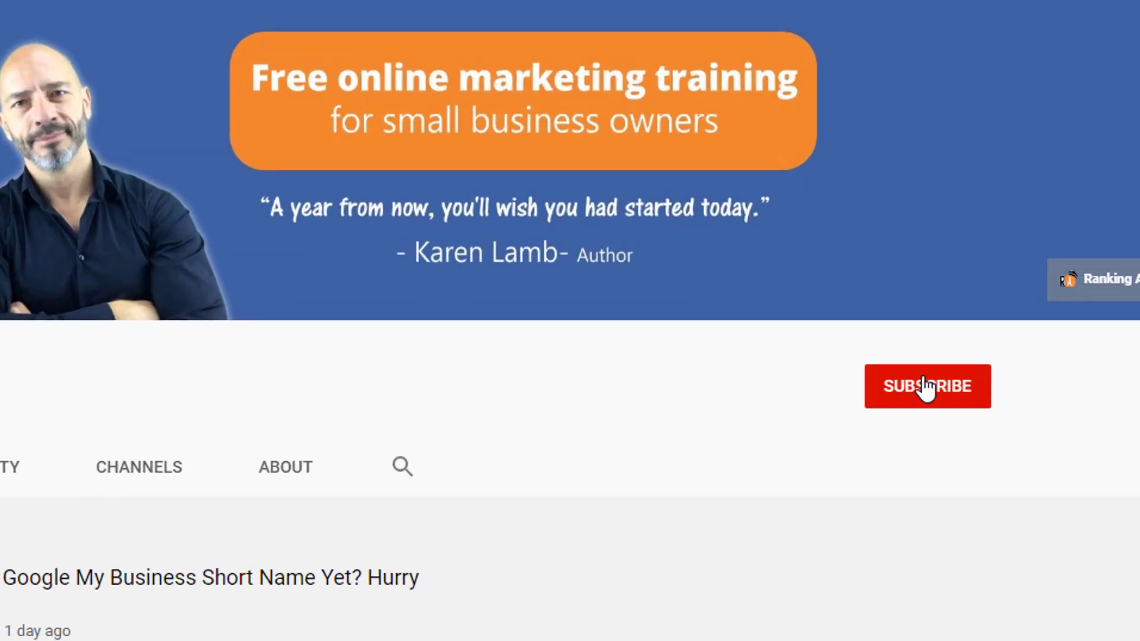
Step: Subscribe to the YouTube channel and set its bell notifications to All
click(925, 389)
click(971, 396)
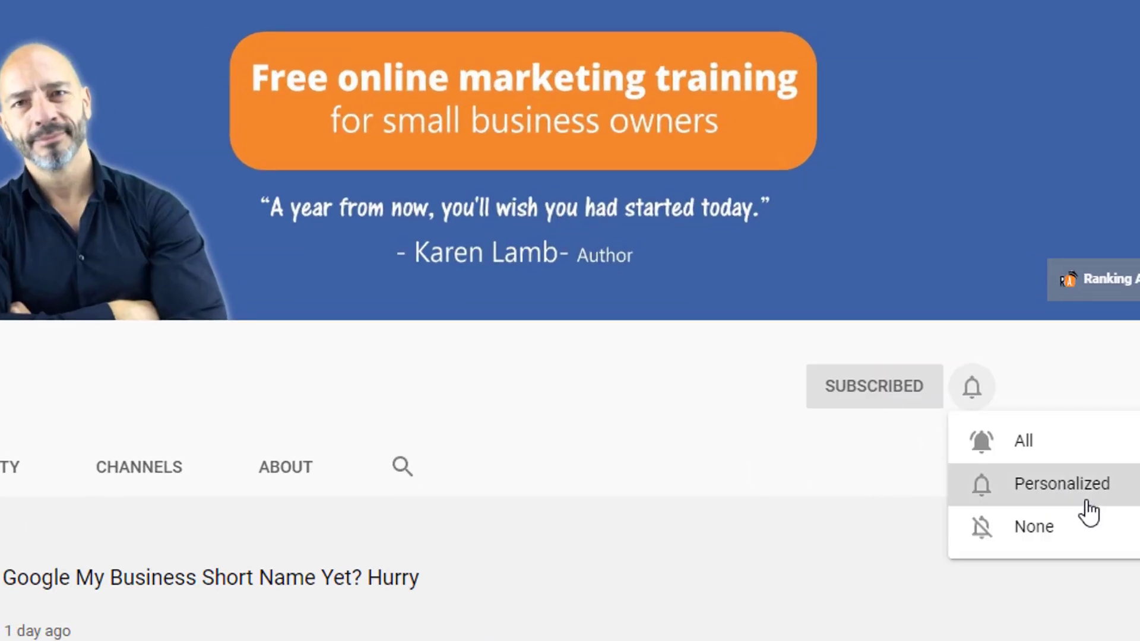
click(1039, 446)
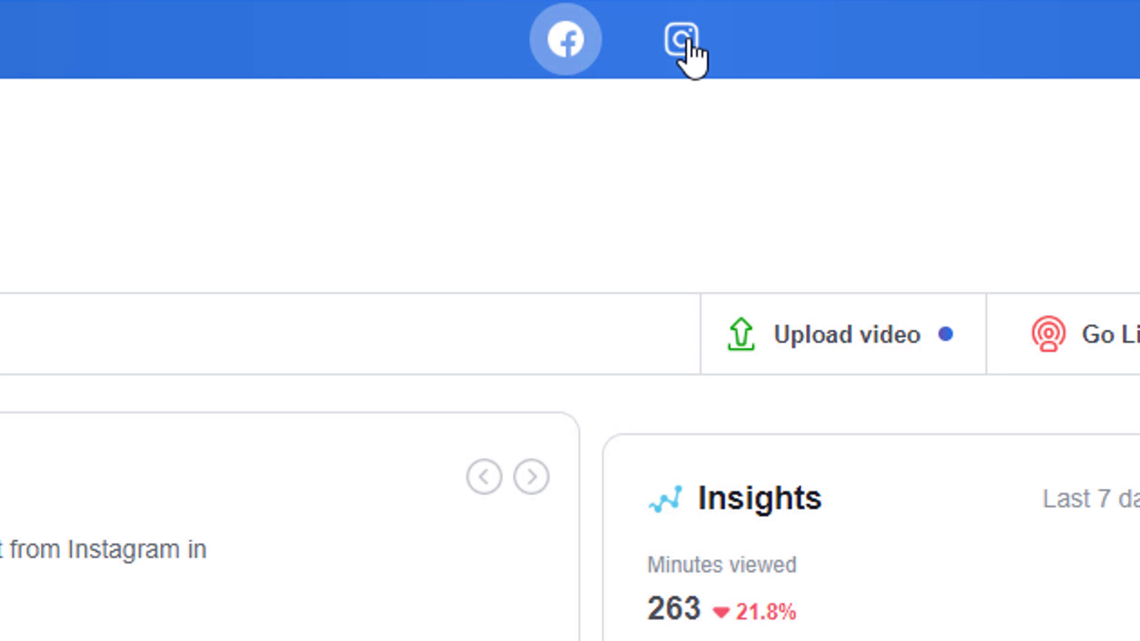
Step: Switch to Creator Studio's Instagram side and scroll through the Content library posts
click(681, 39)
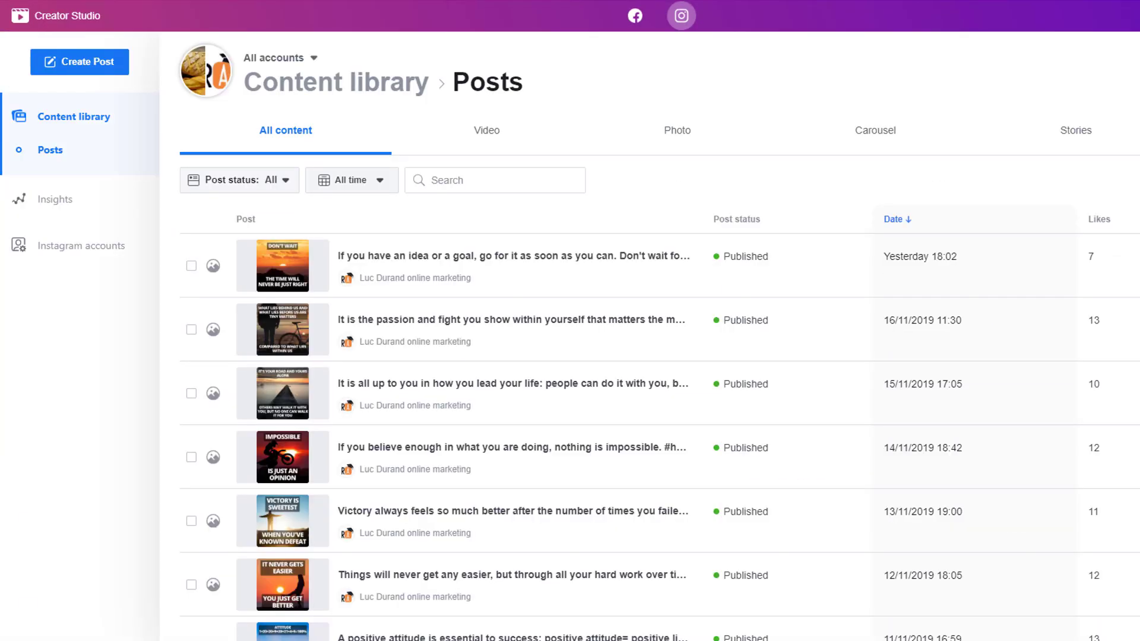
scroll(659, 437, down, 4)
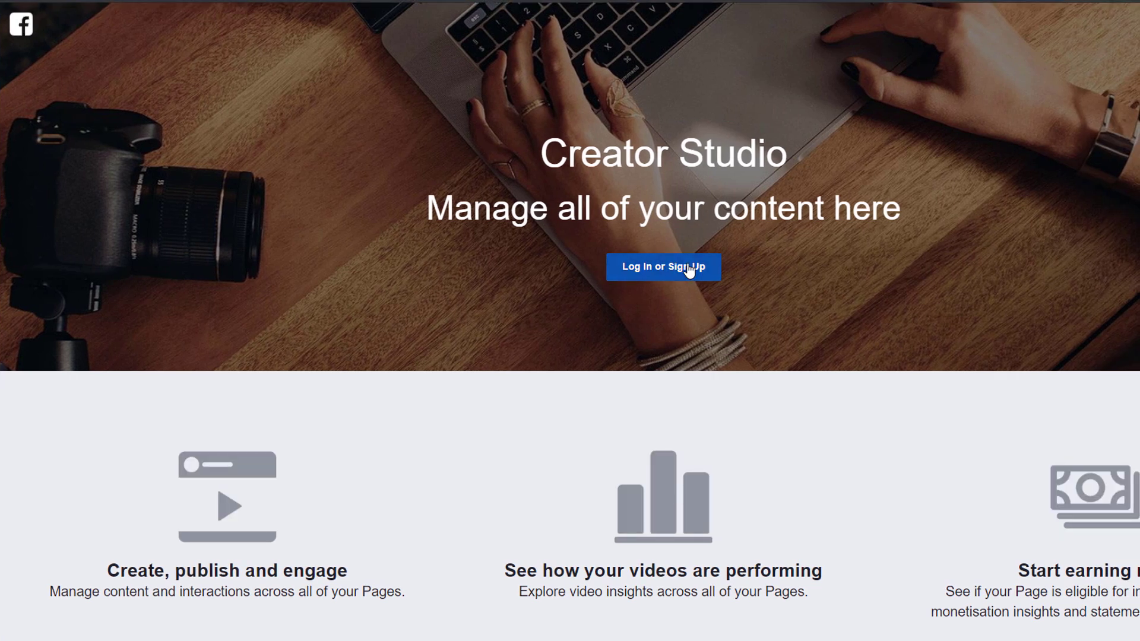
Step: Log in to Creator Studio with the saved details and check the All Pages dropdown
click(689, 271)
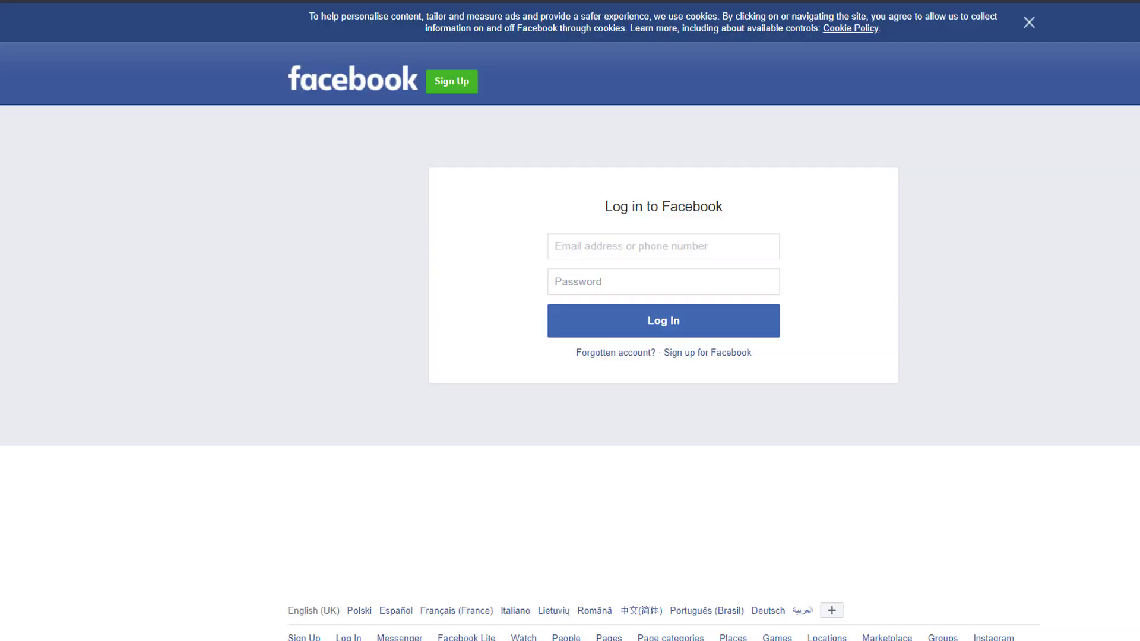
click(657, 321)
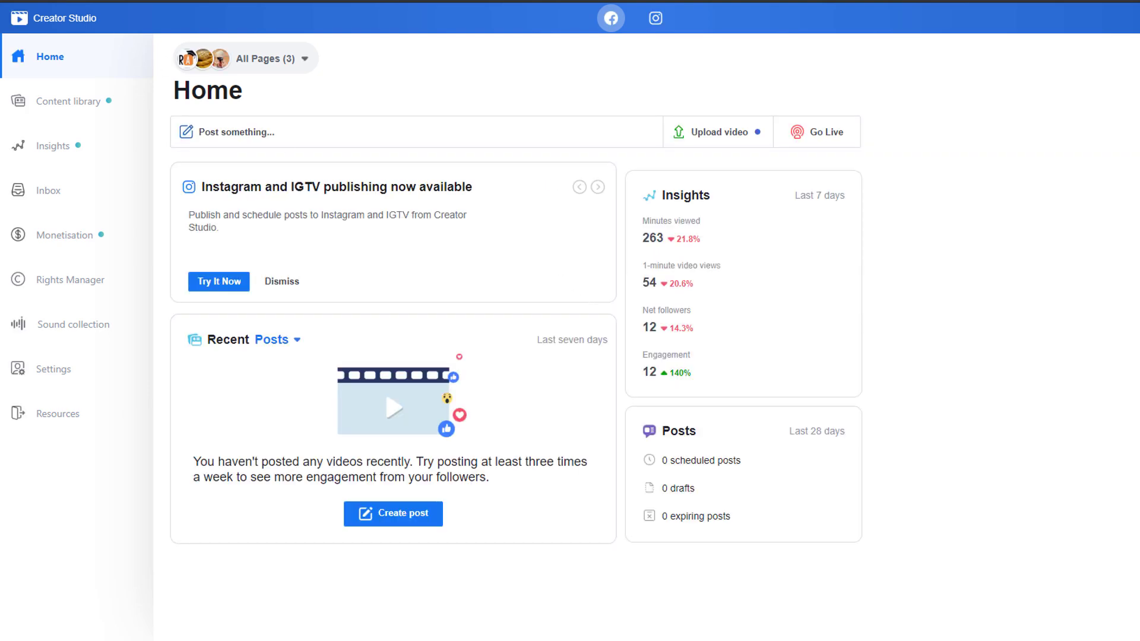
click(306, 58)
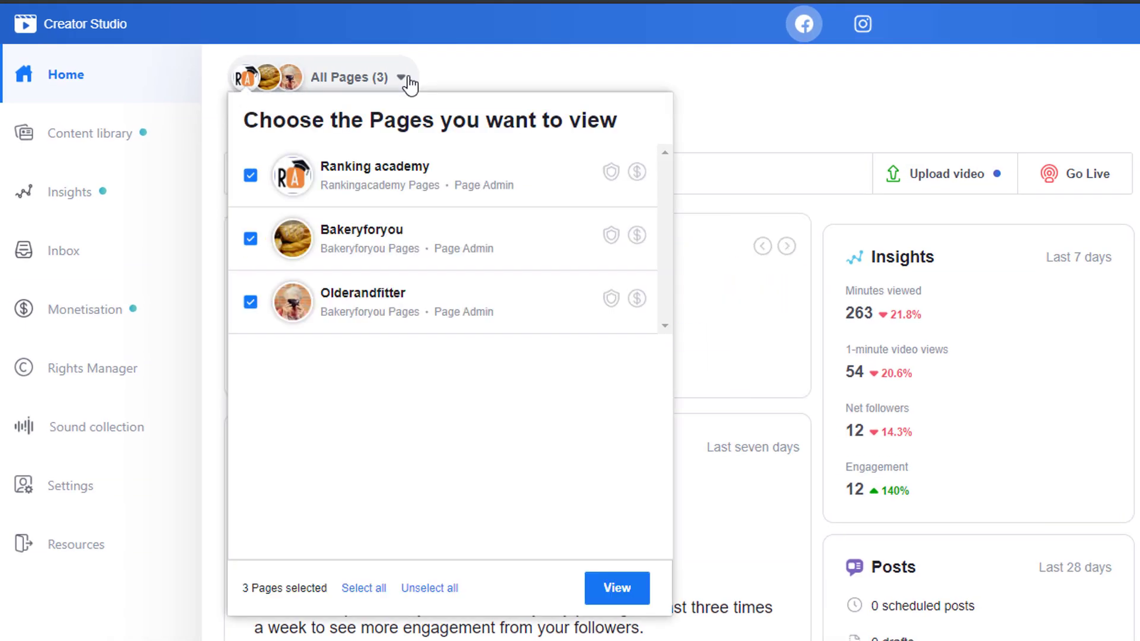
click(408, 83)
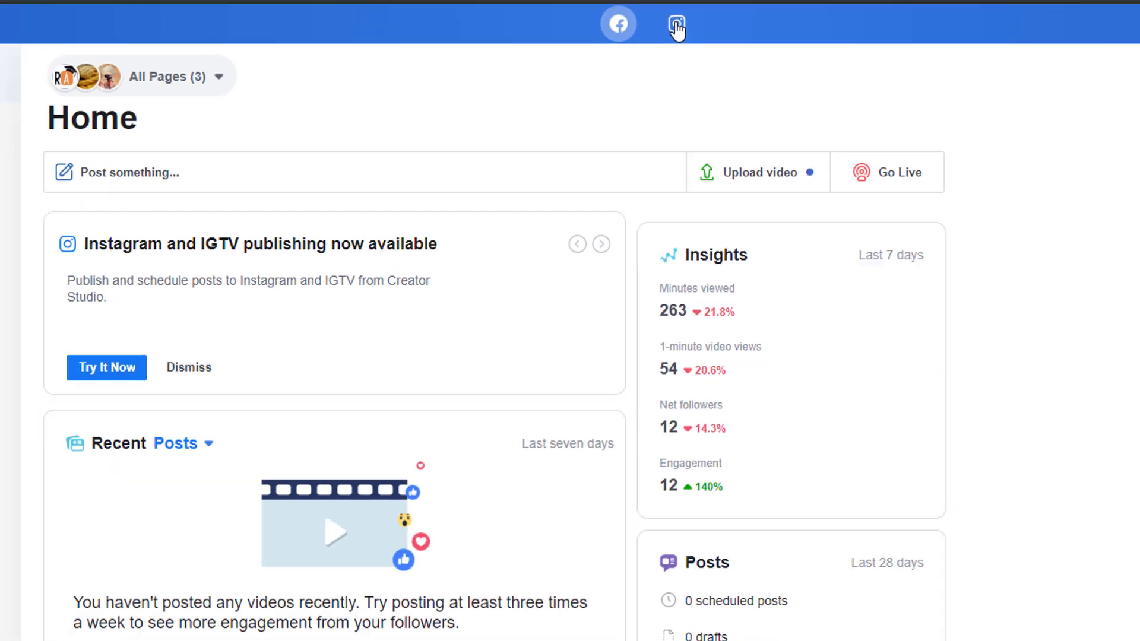
Step: Toggle between the Instagram and Facebook views, ending on Instagram
click(666, 41)
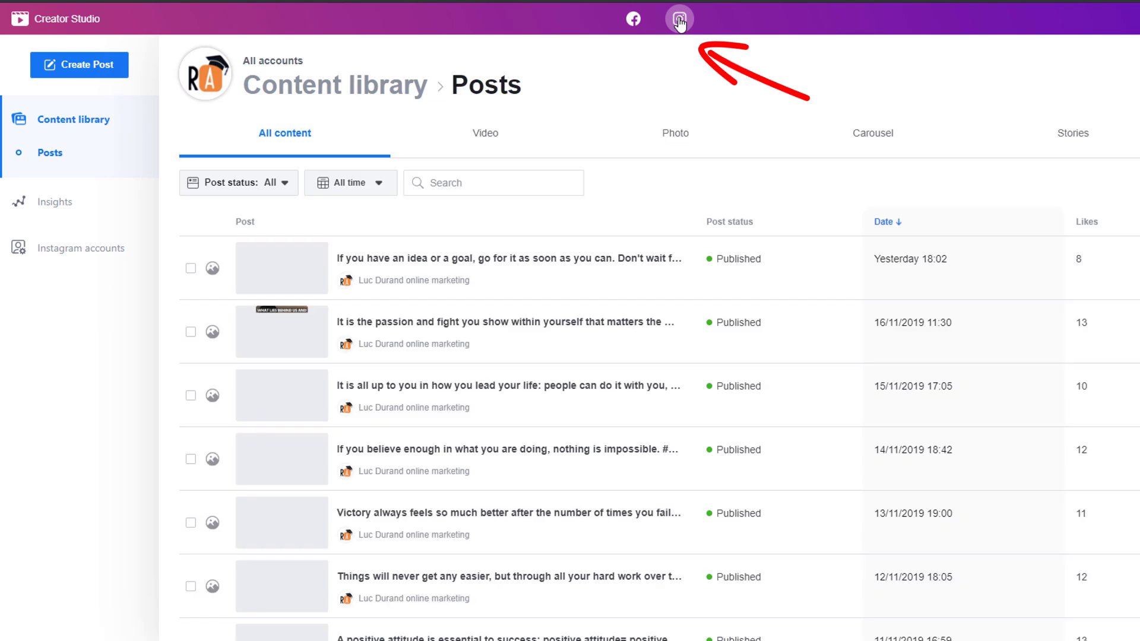
click(621, 21)
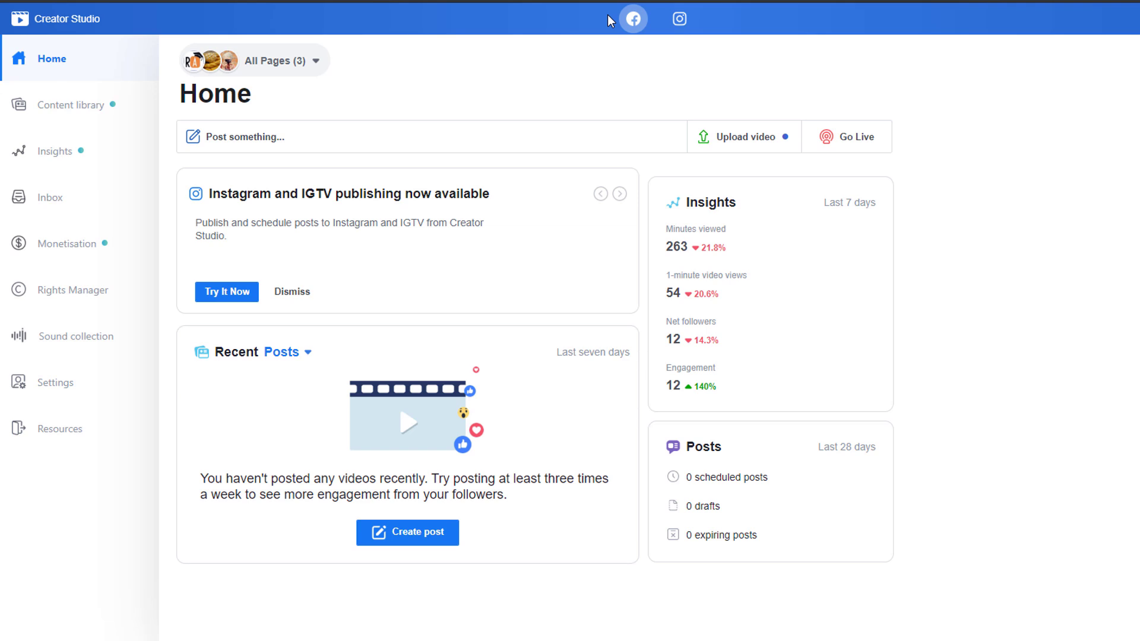
click(678, 21)
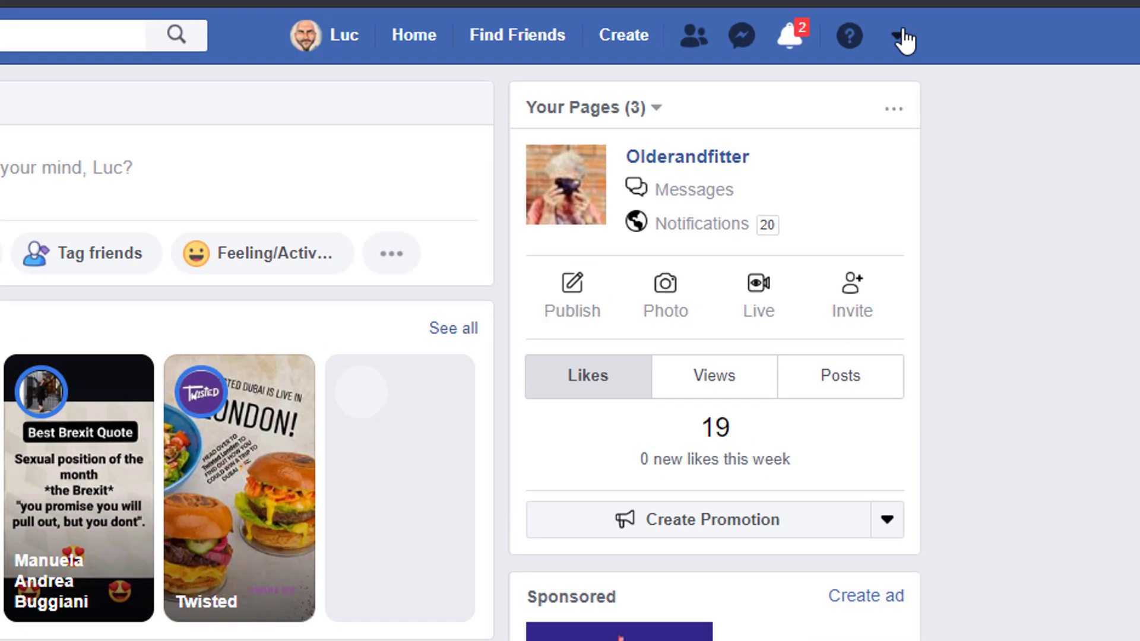
Step: Connect an Instagram account under the Ranking academy Page's Settings > Instagram
click(996, 22)
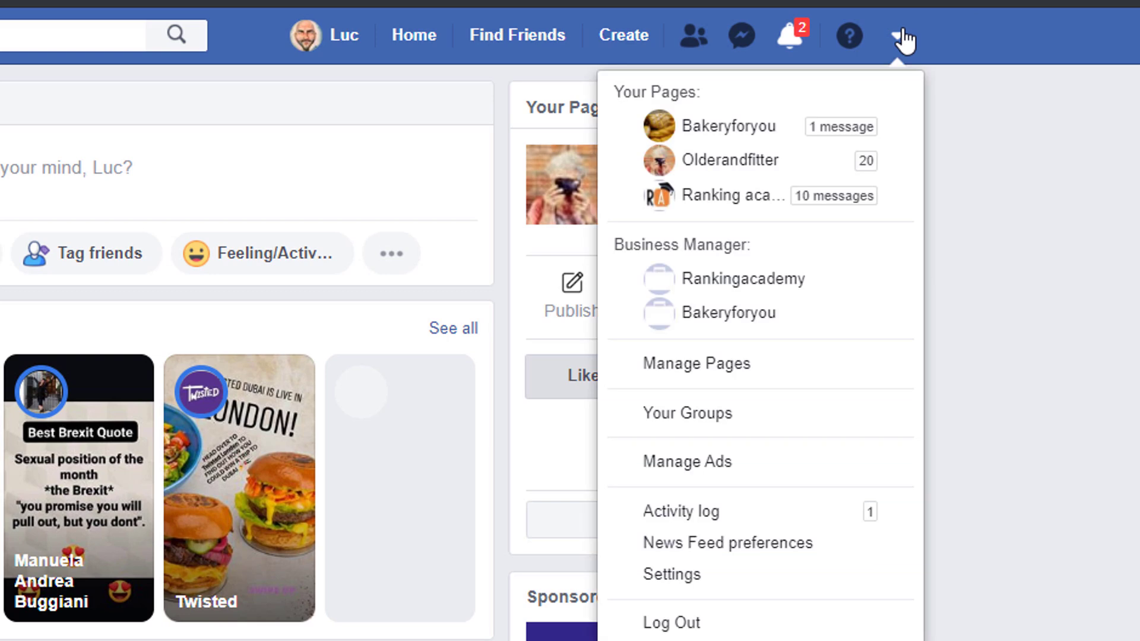
click(742, 192)
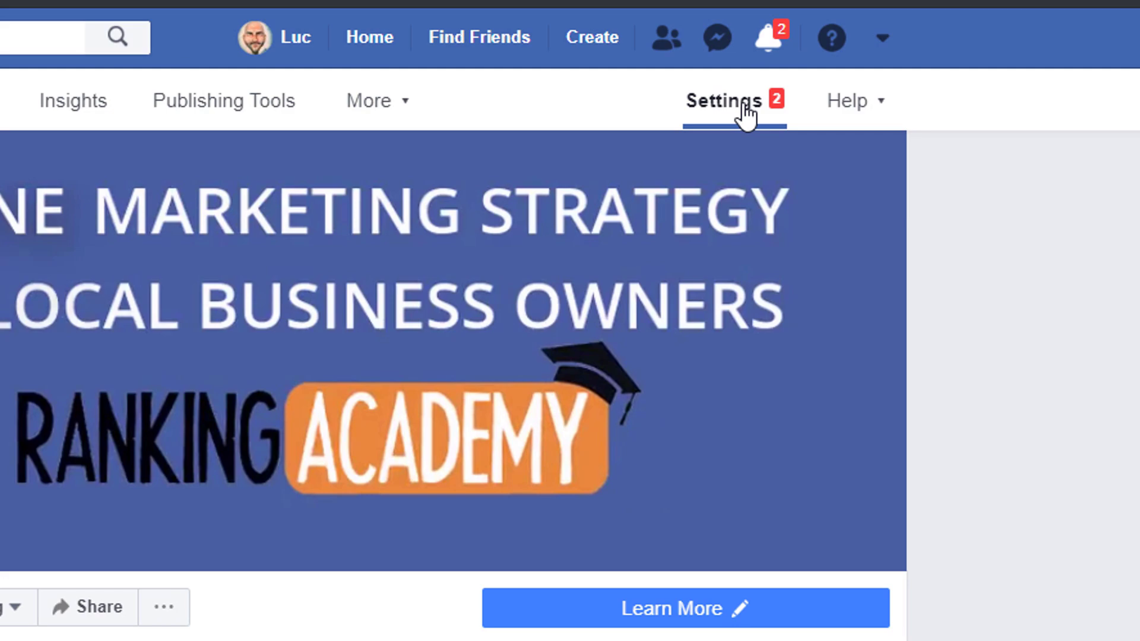
click(885, 63)
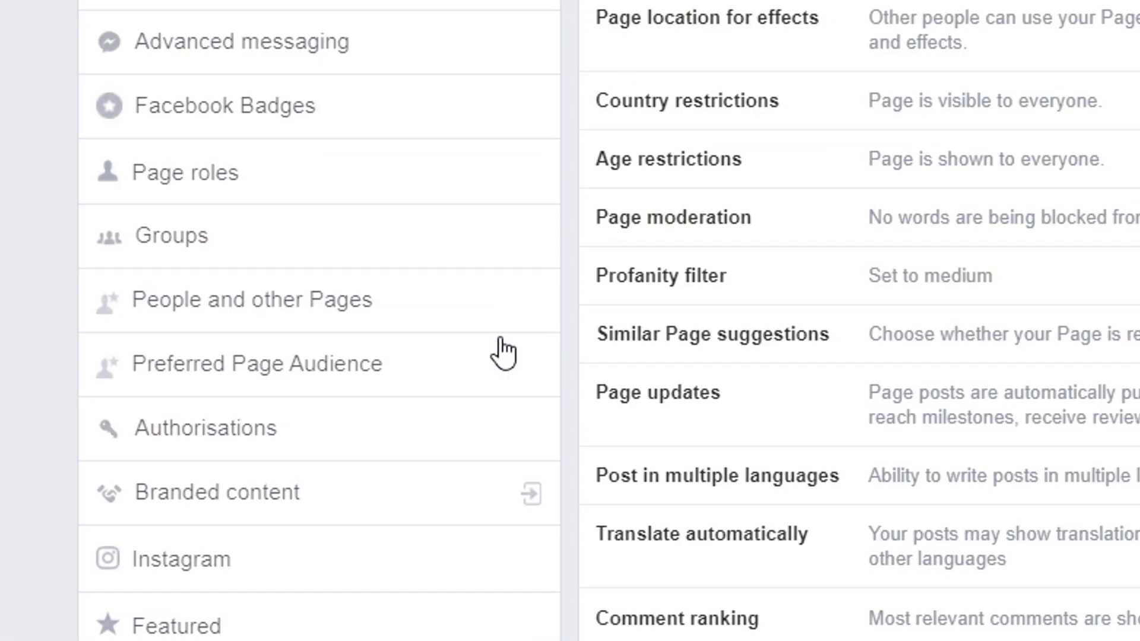
click(320, 599)
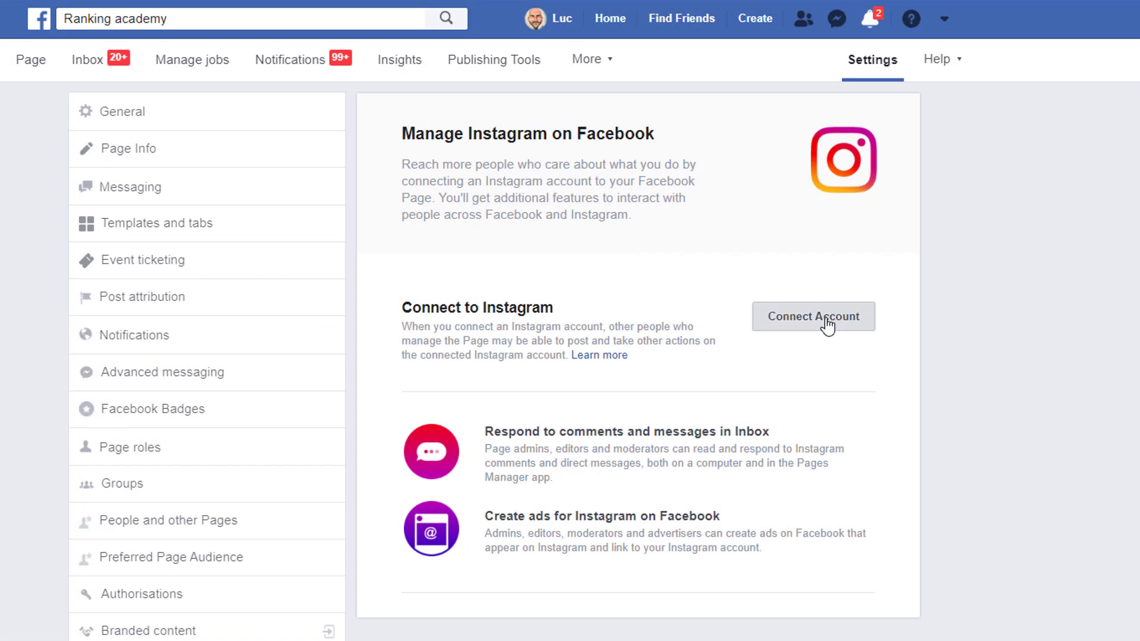
click(826, 323)
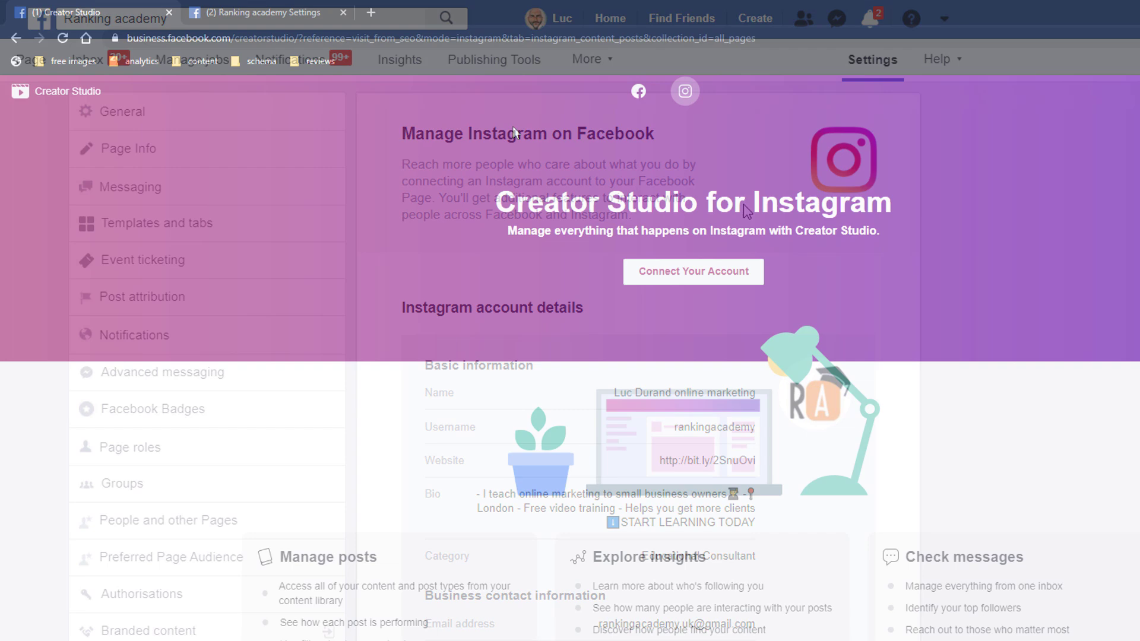
Step: Reload, then filter the library to Photo posts, Published status, Last 7 days
right_click(512, 127)
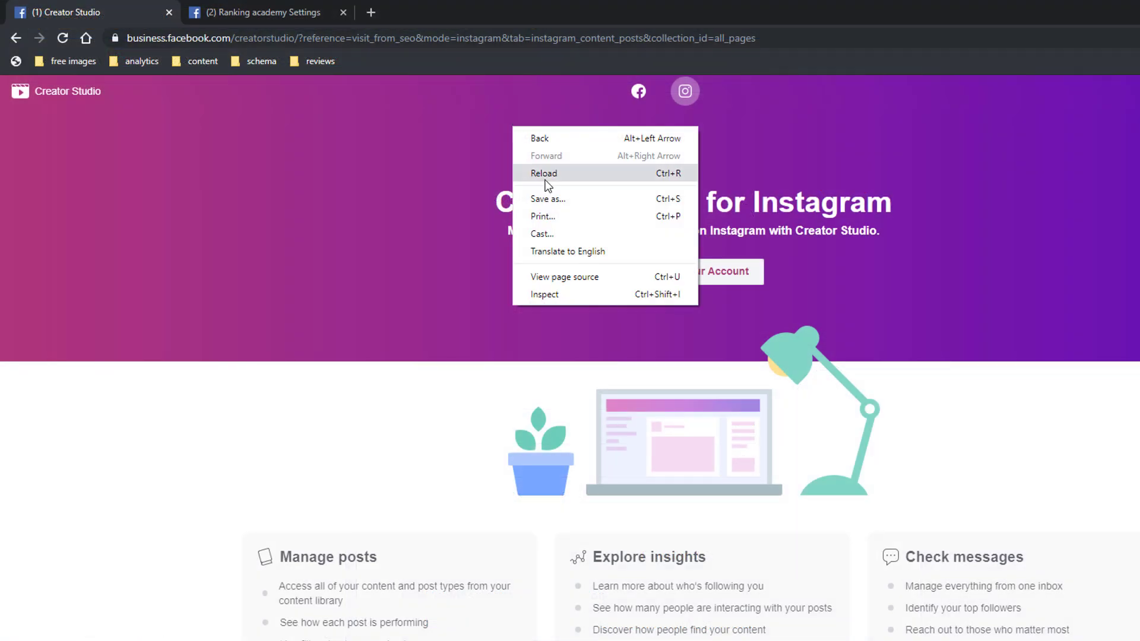
click(544, 173)
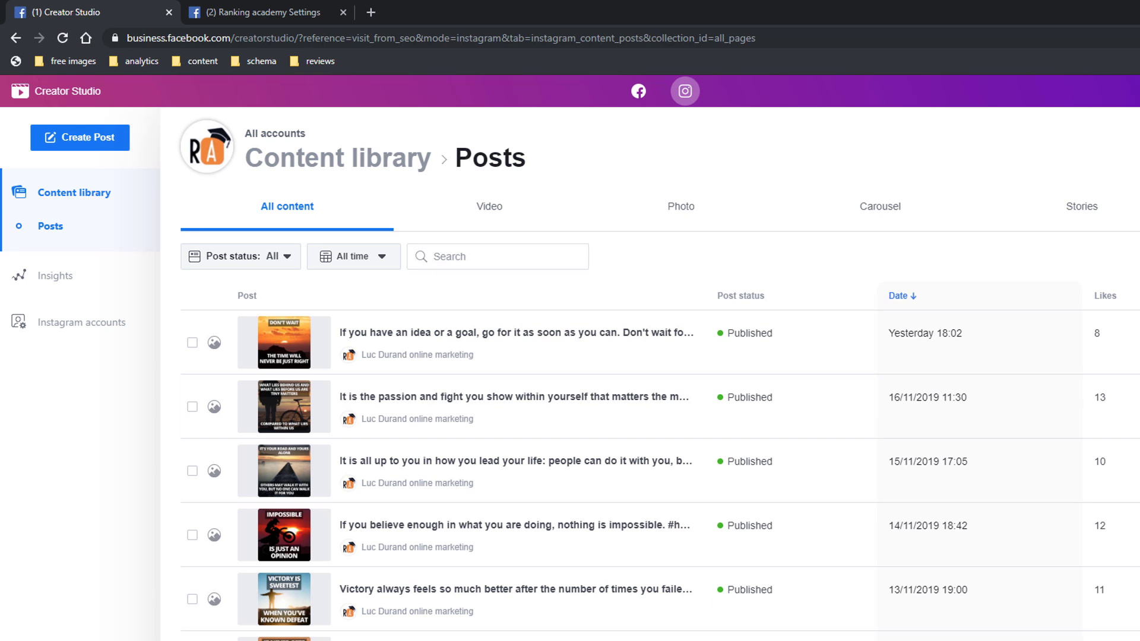
click(498, 214)
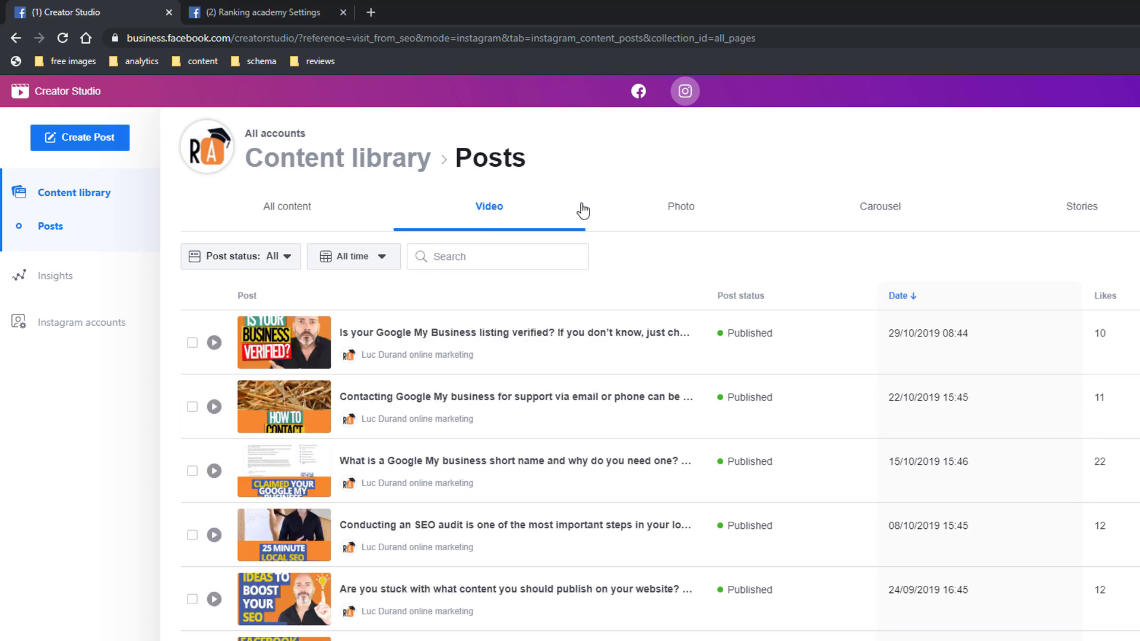
click(656, 210)
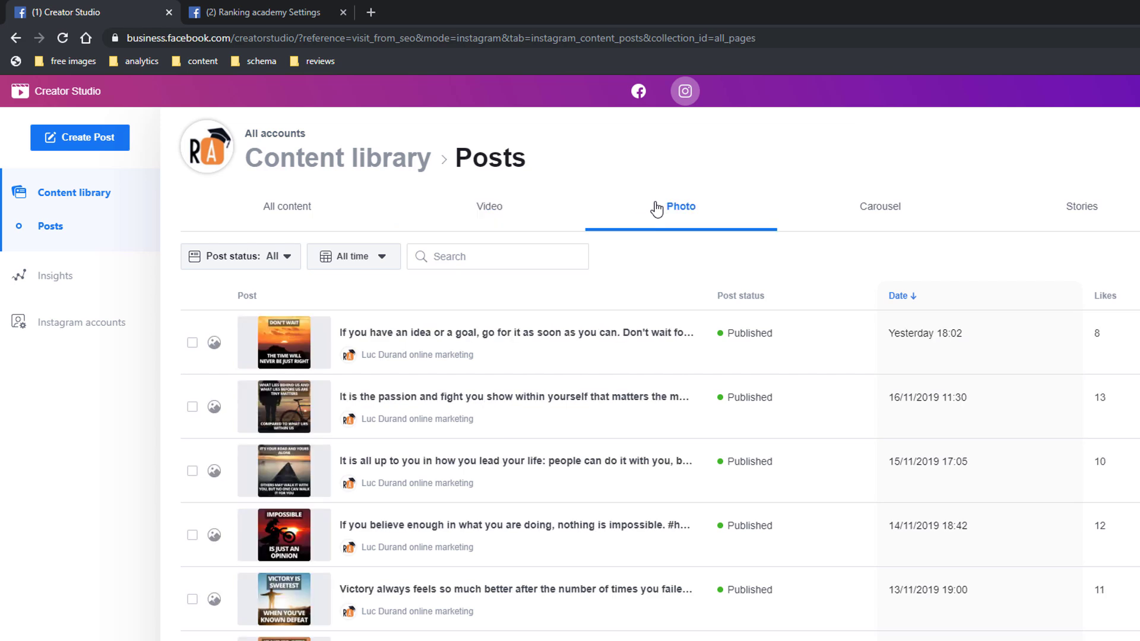
click(287, 256)
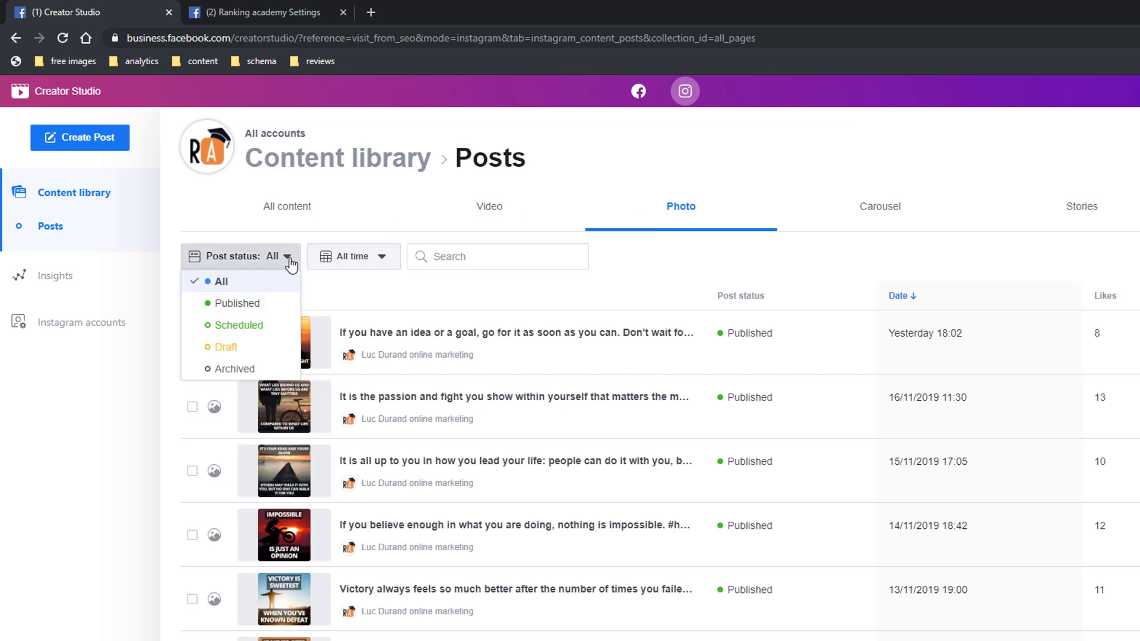
click(247, 303)
click(427, 256)
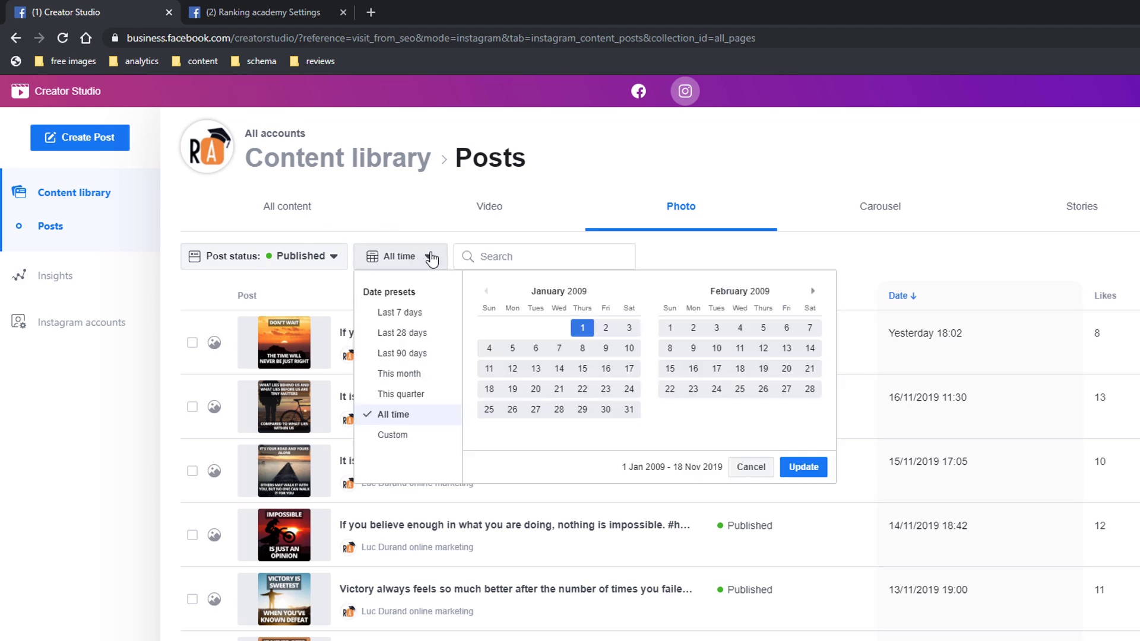
click(408, 310)
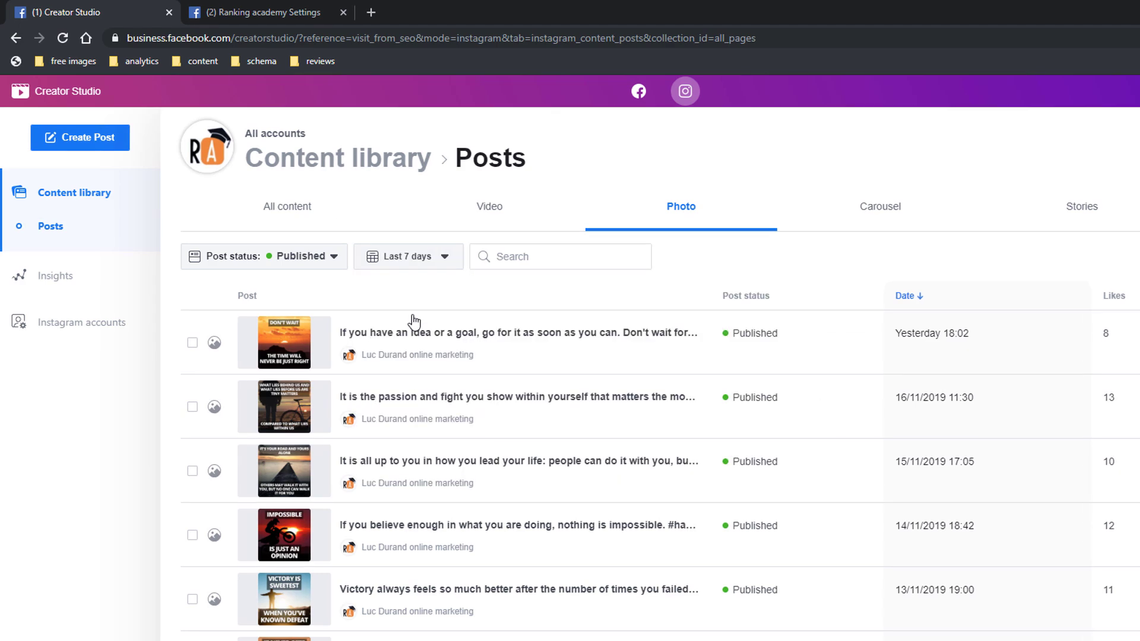
Step: Open the newest photo post, edit it and save the changes
click(478, 334)
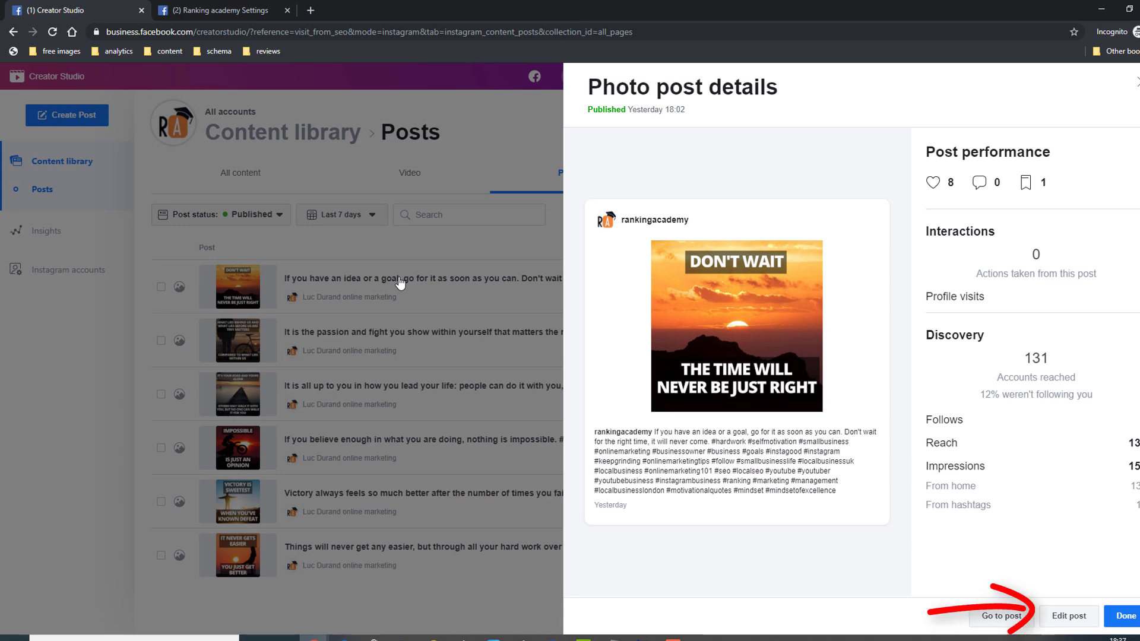
click(1068, 616)
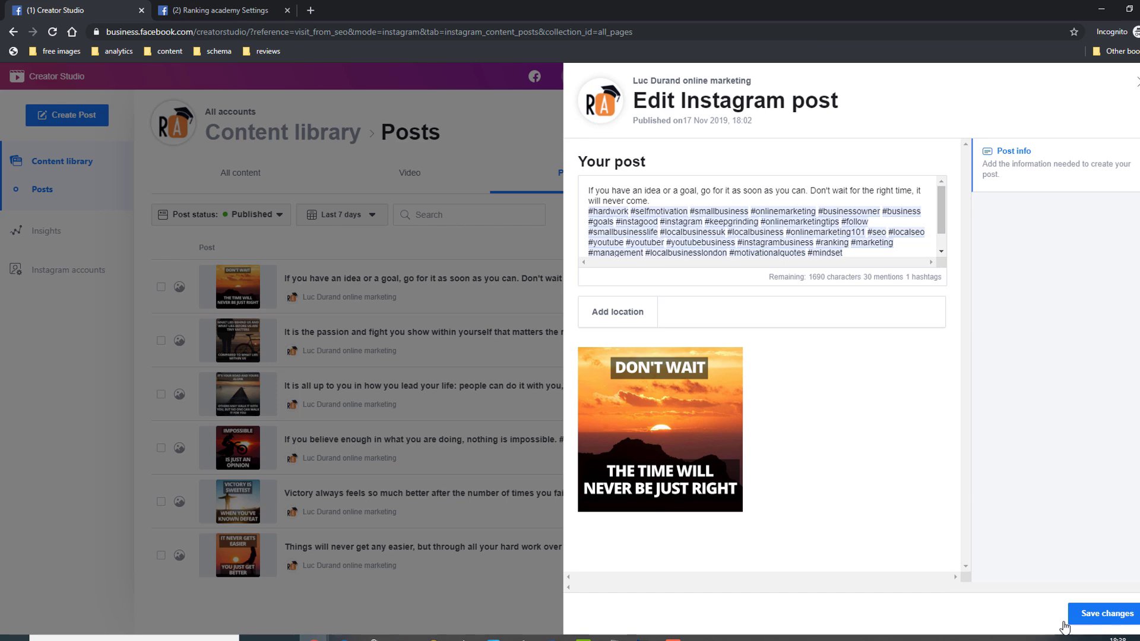
click(1087, 615)
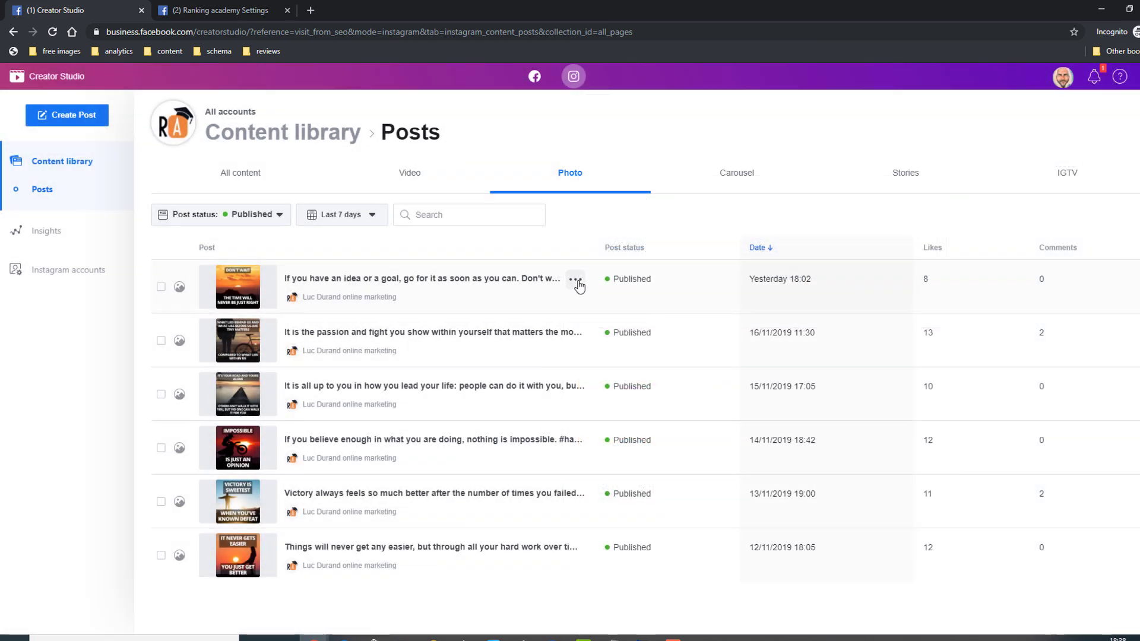
click(576, 280)
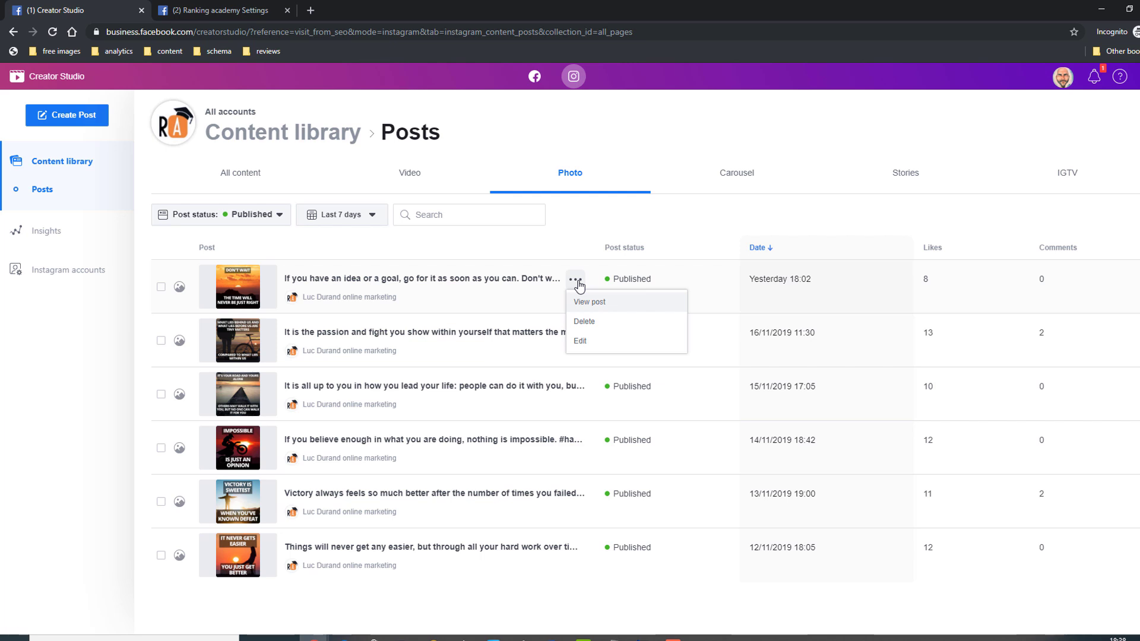
click(69, 161)
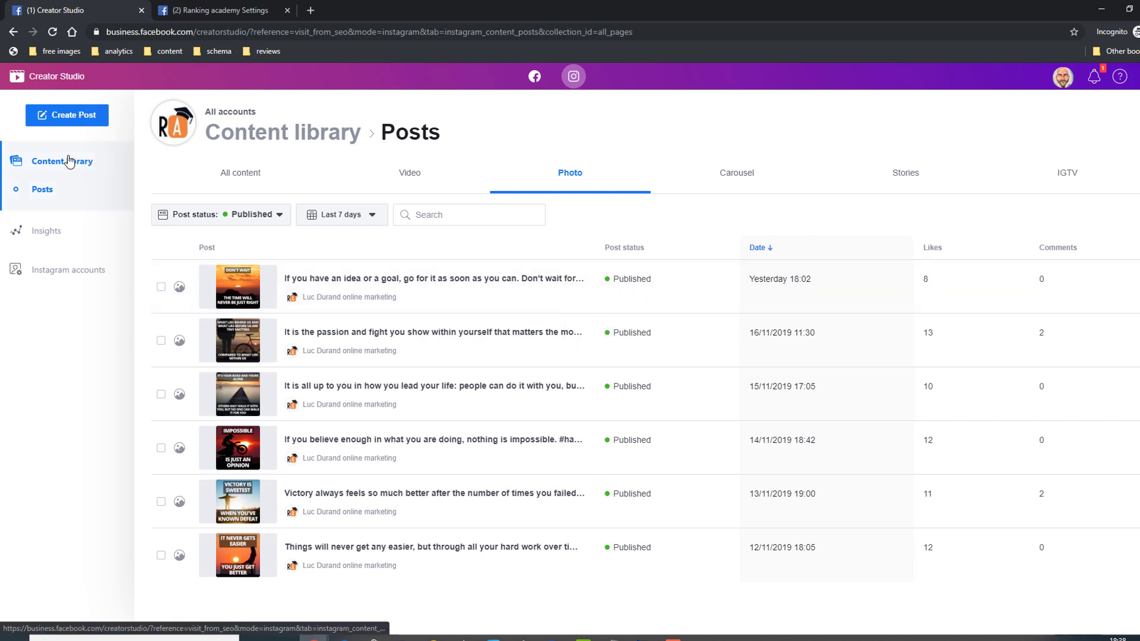
Step: View the Instagram account's activity insights, then go to the Content library Posts list
click(52, 235)
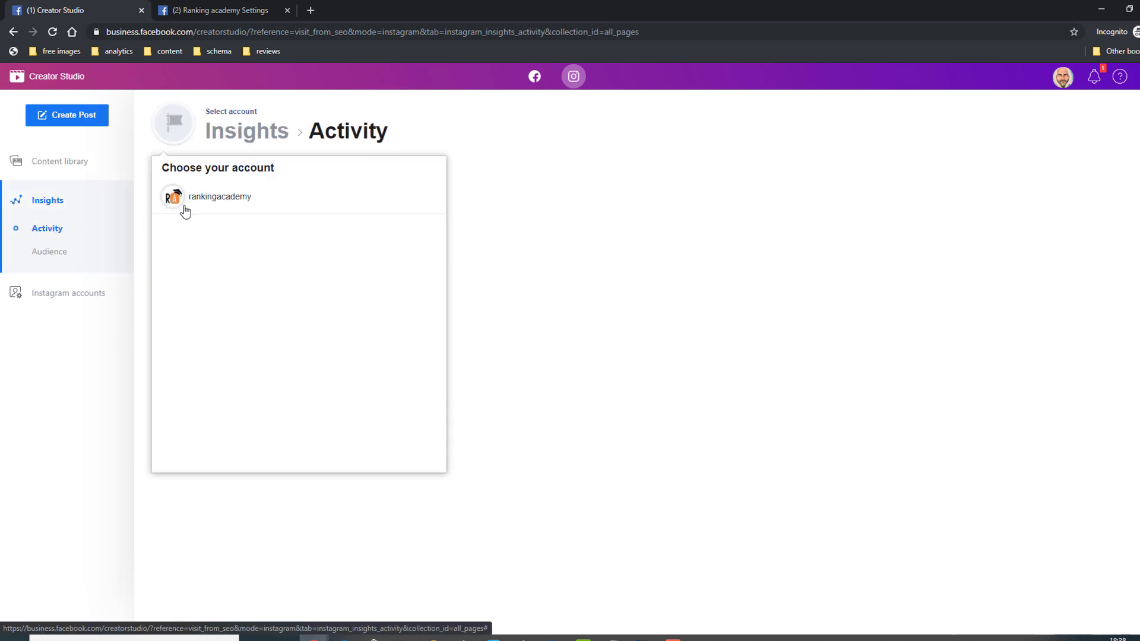
click(227, 205)
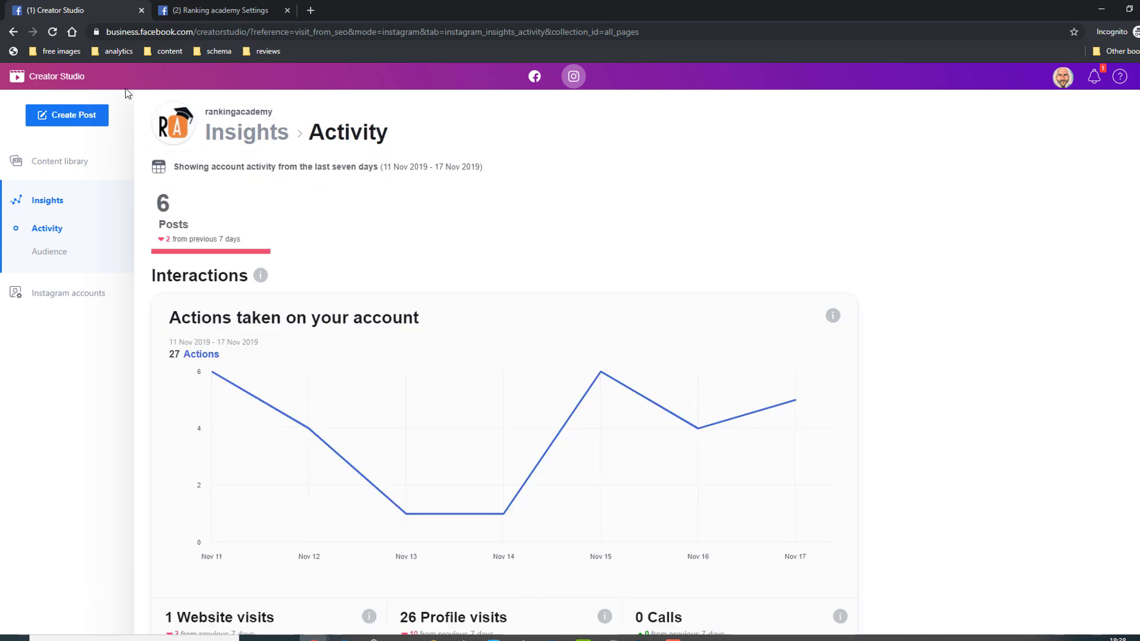
click(80, 116)
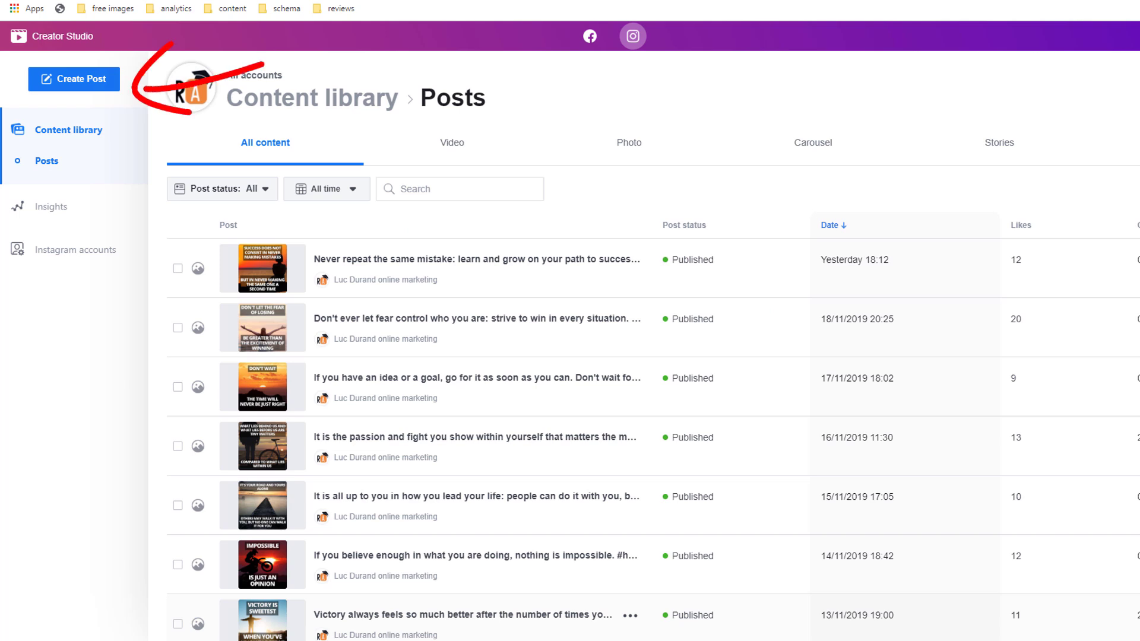
Step: Start an Instagram feed post captioned 'There is no shortcut to any place wortg going' with #hardwork #entrepreneur
click(86, 76)
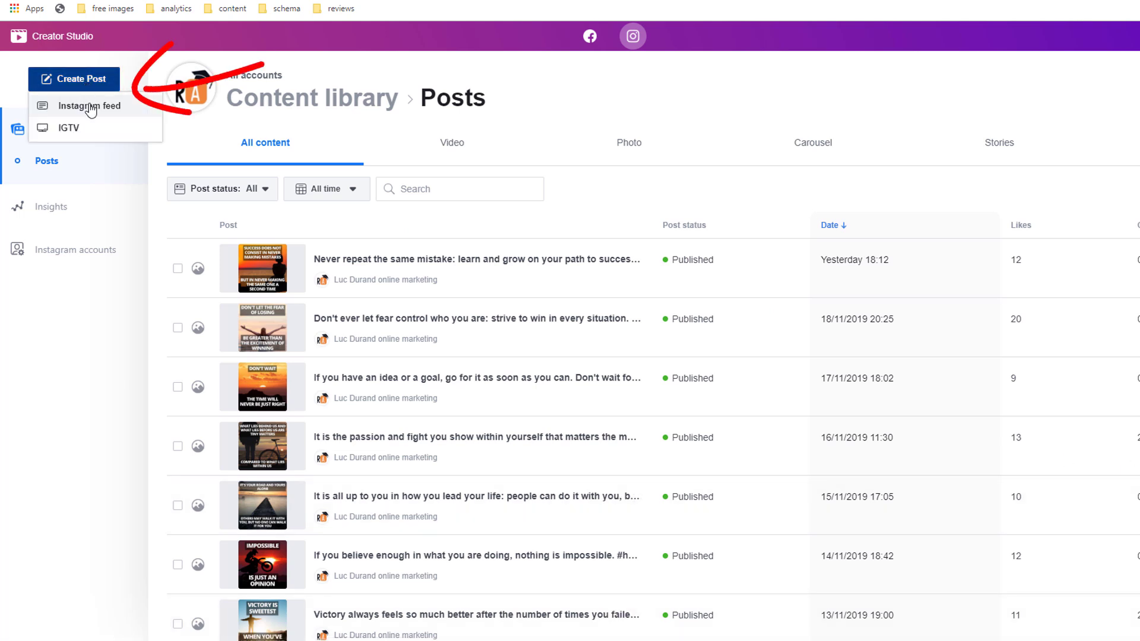
click(89, 105)
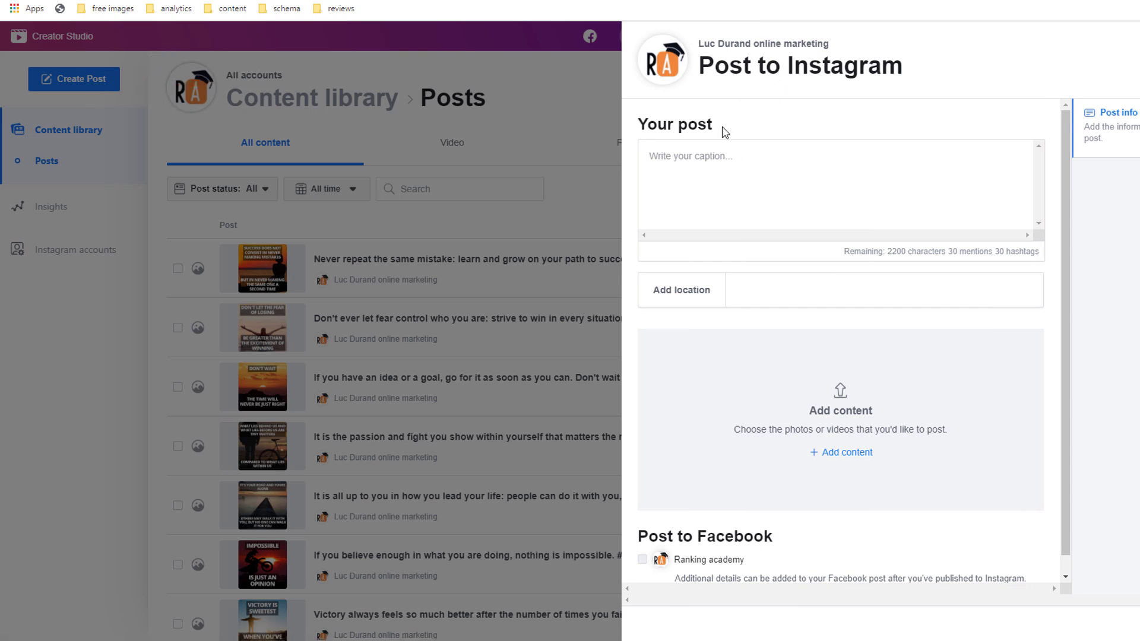
click(714, 157)
text(There is no shortcu)
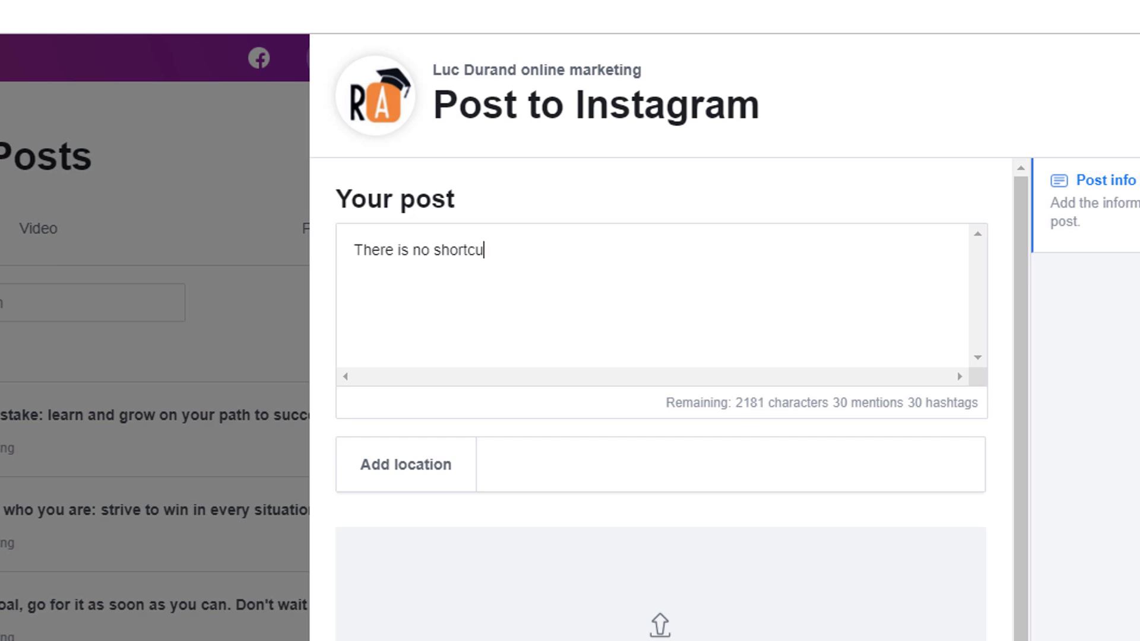
text(t to any place wortg going)
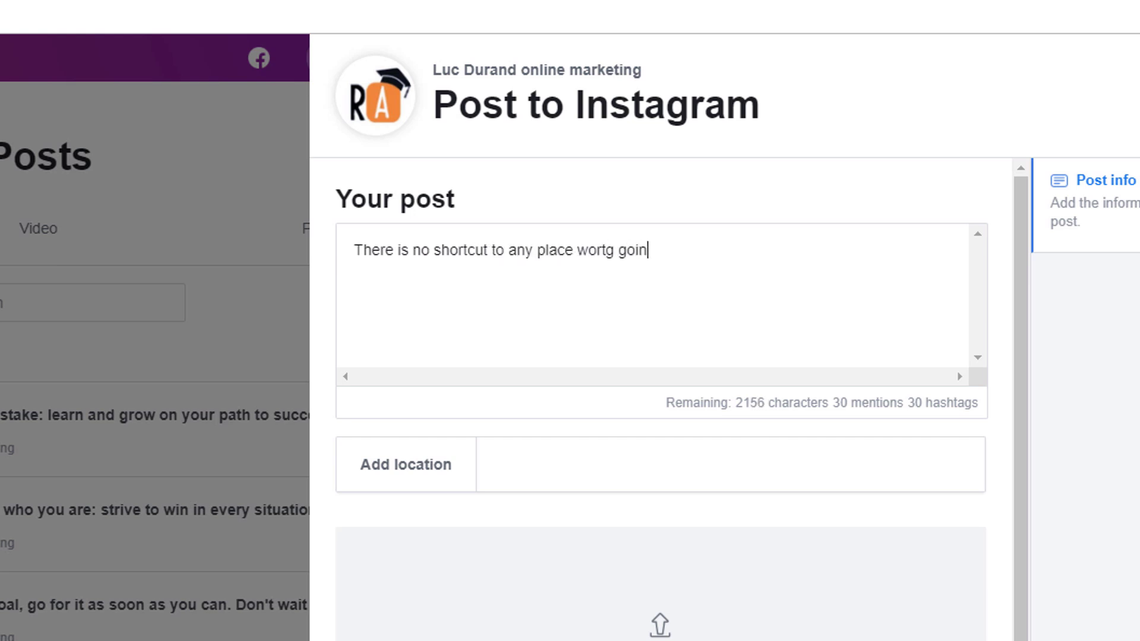
key(Return)
text(#hard)
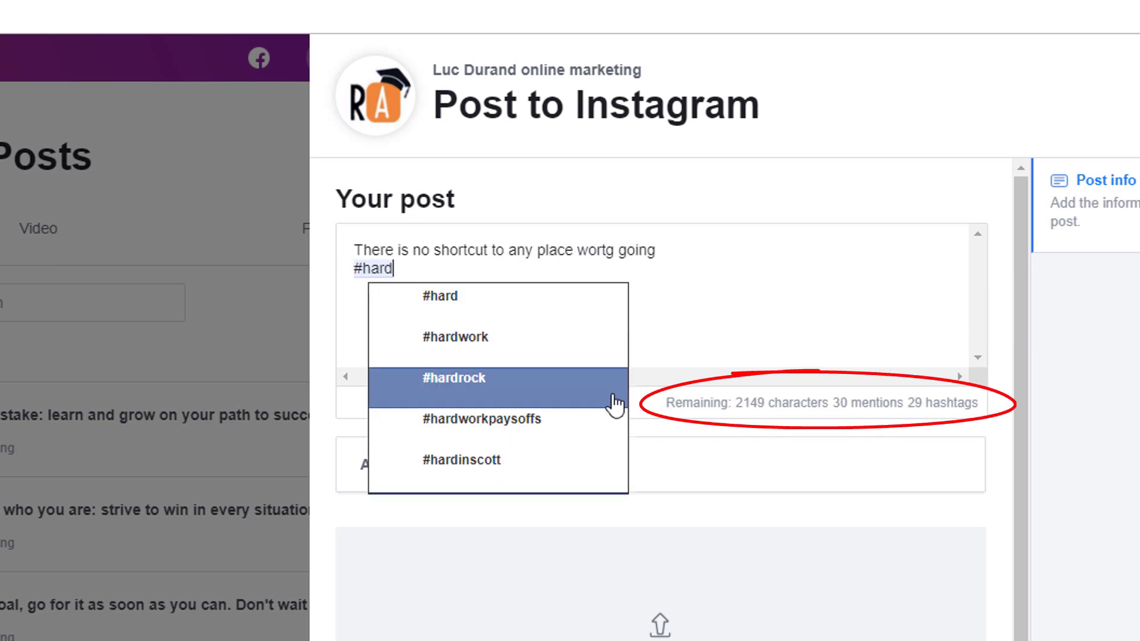
click(603, 334)
text(#entrepreneu)
click(600, 310)
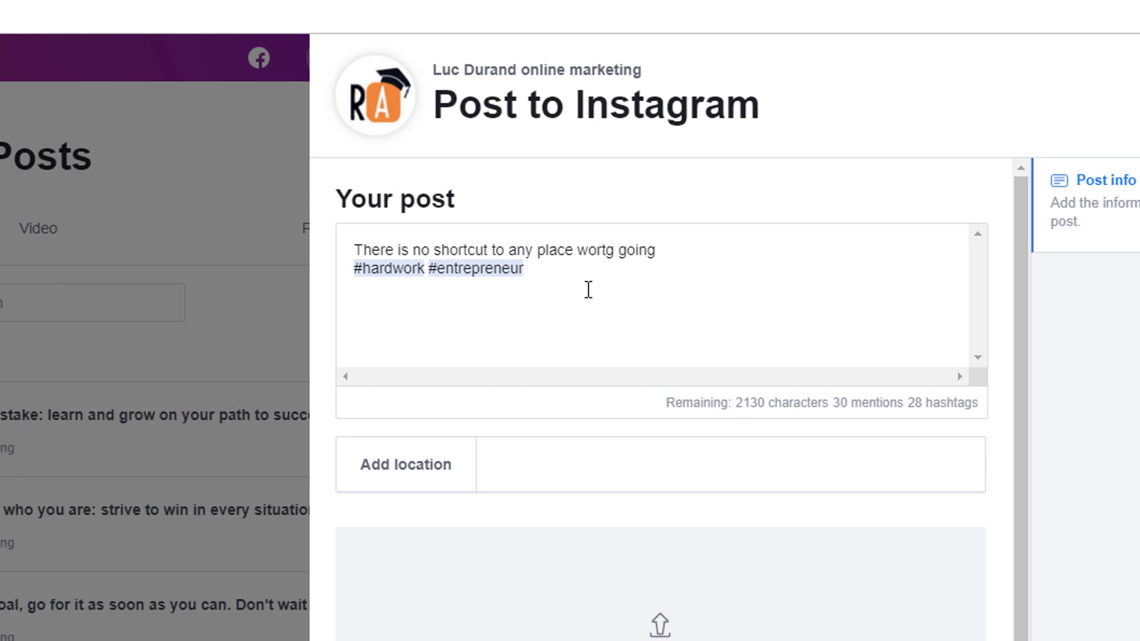
Step: Set the post location to London Borough of Richmond upon Thames
key(Tab)
text(london)
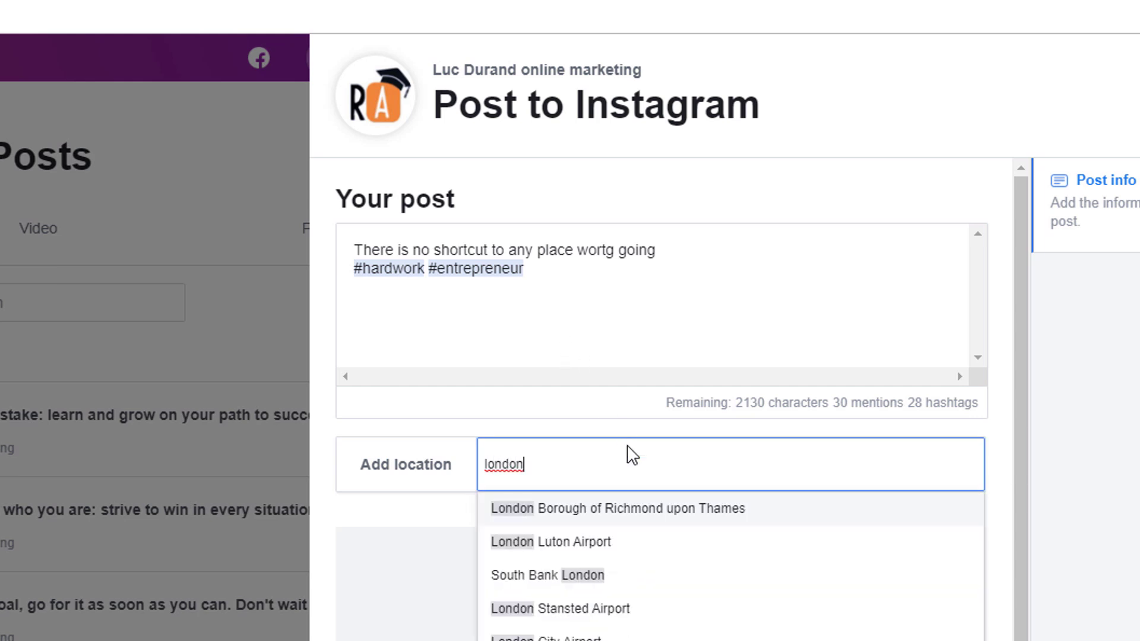
click(634, 511)
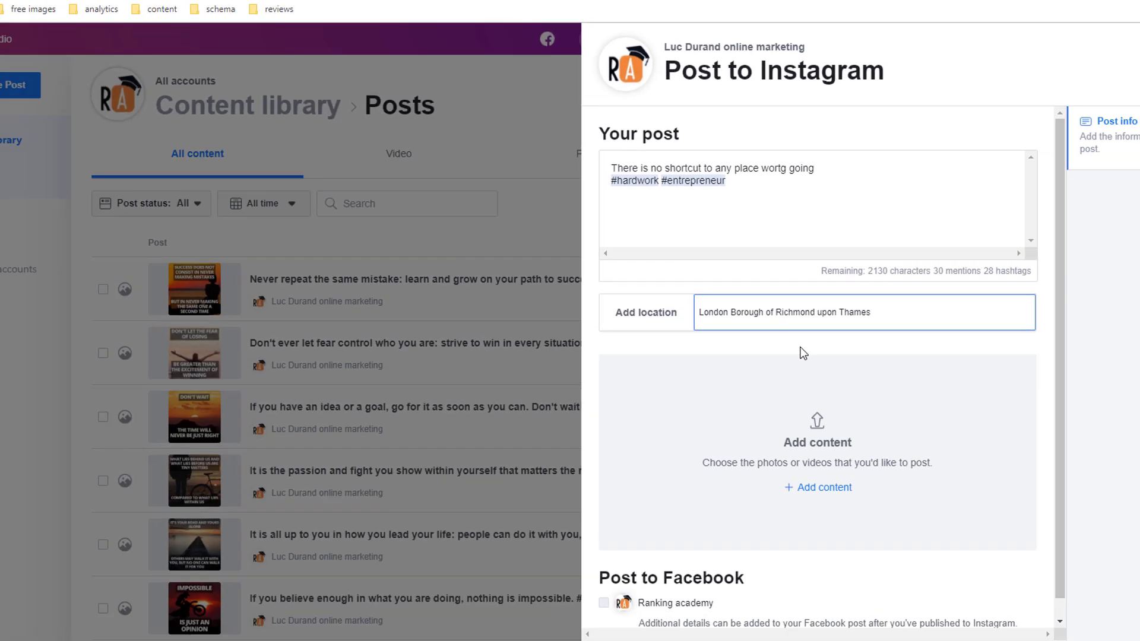
Step: Upload the instapic image from file to the post and open its options
click(820, 492)
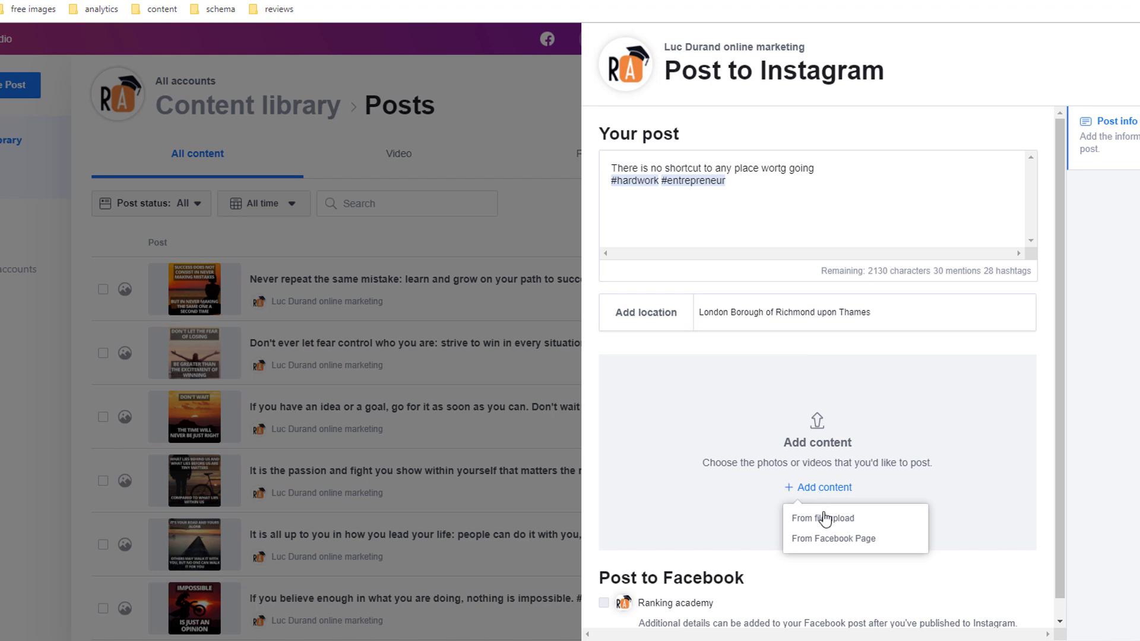
click(825, 519)
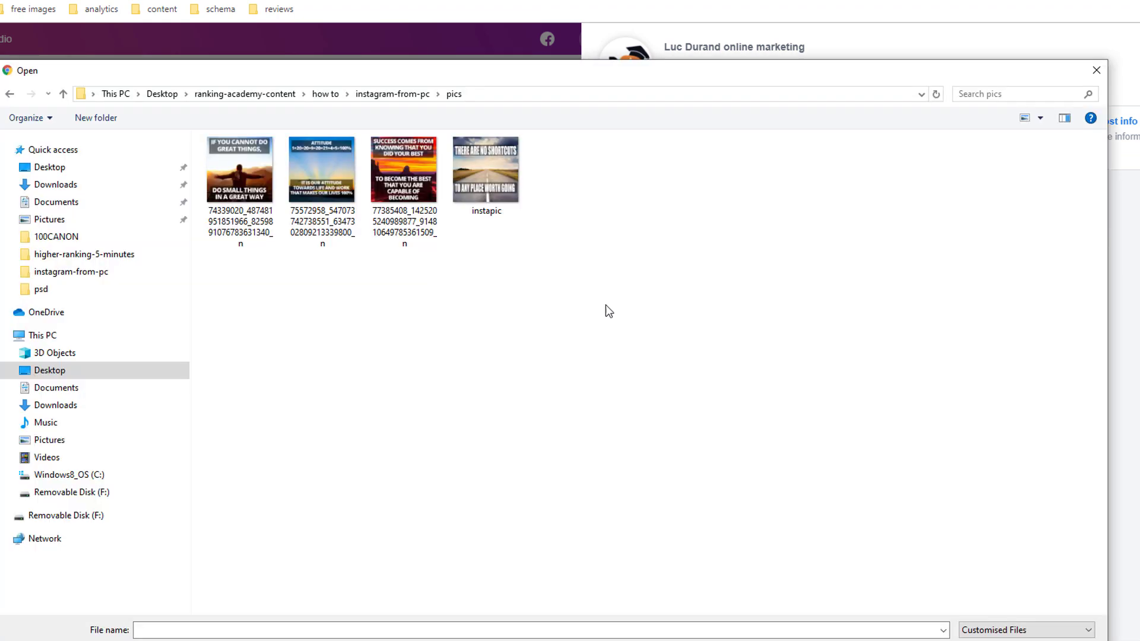
click(505, 188)
key(Return)
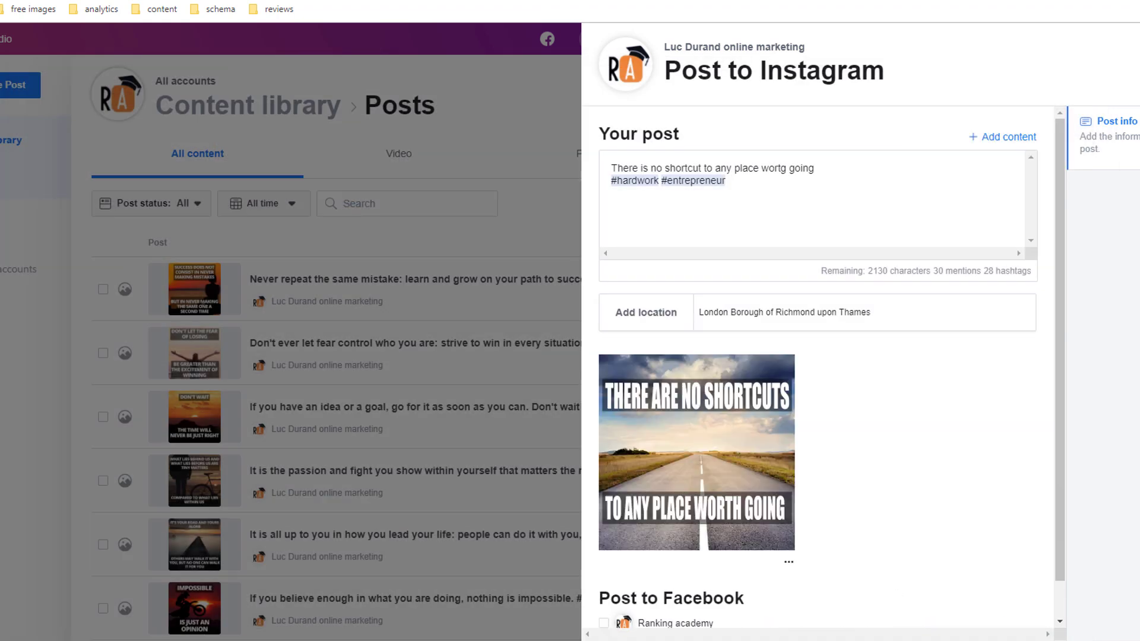
click(788, 562)
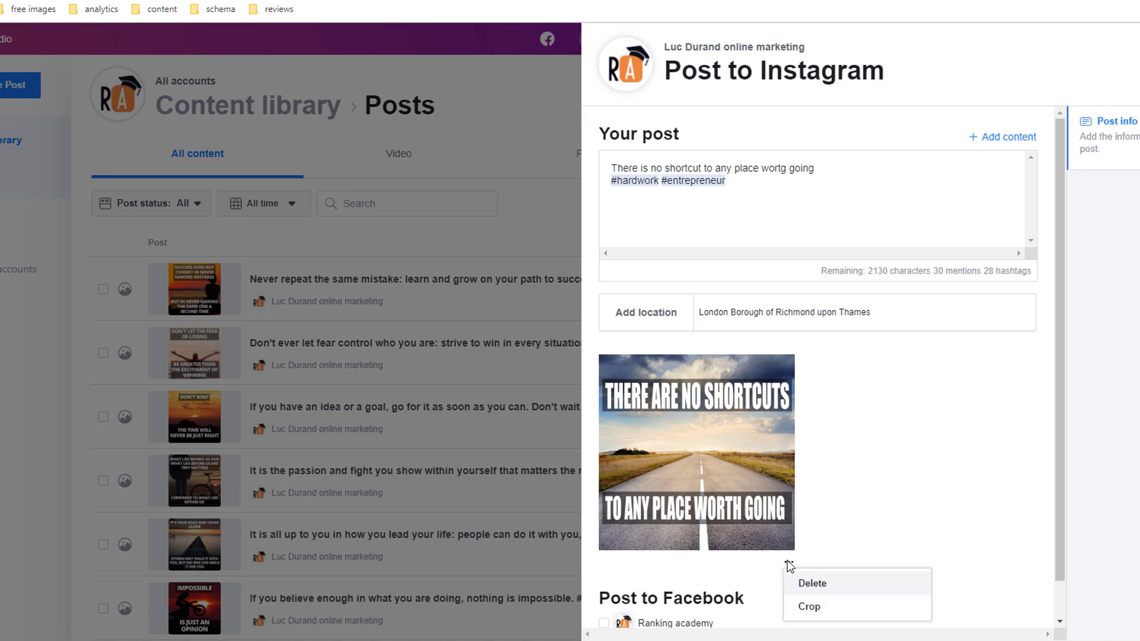
Step: Preview Landscape 1.91:1 and Vertical 4:5 crops of the image, then revert to Square 1:1
click(810, 607)
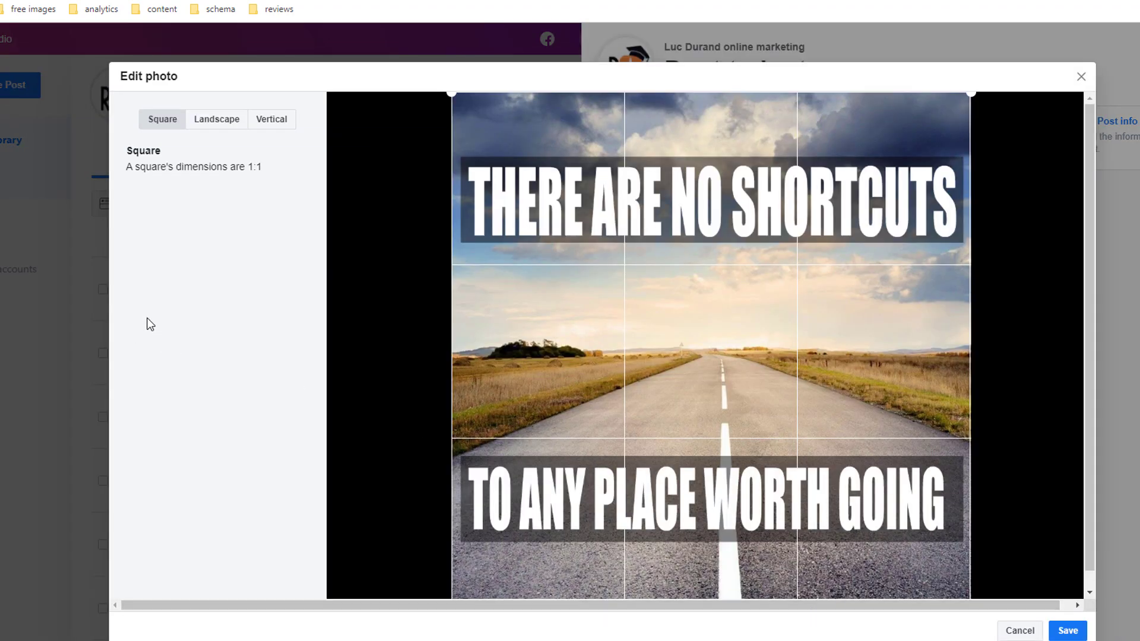
click(209, 122)
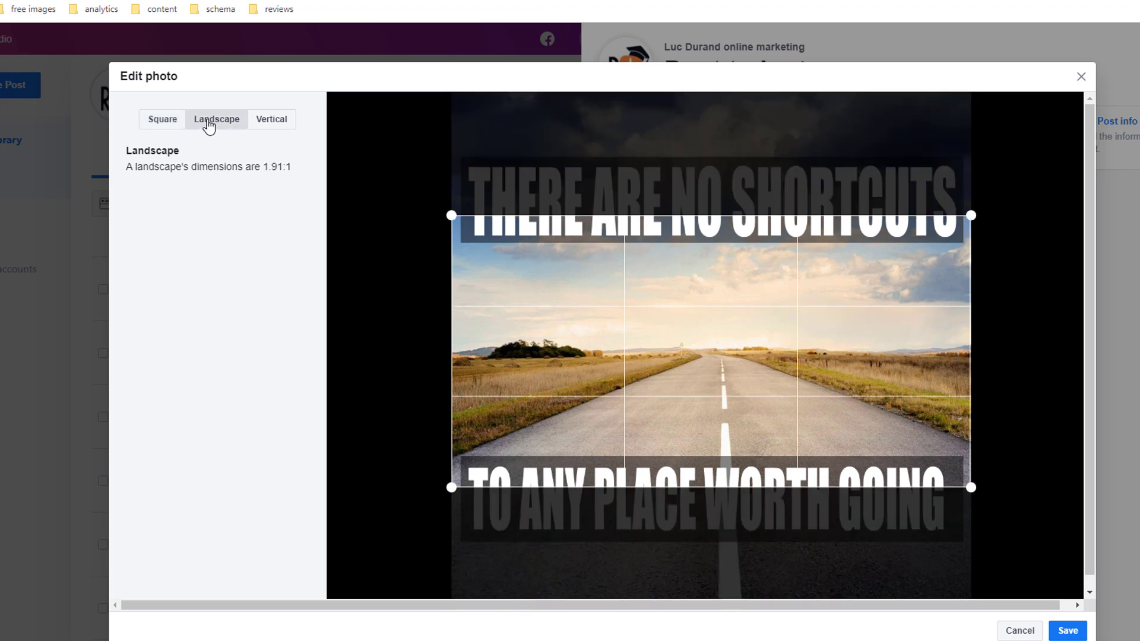
click(273, 125)
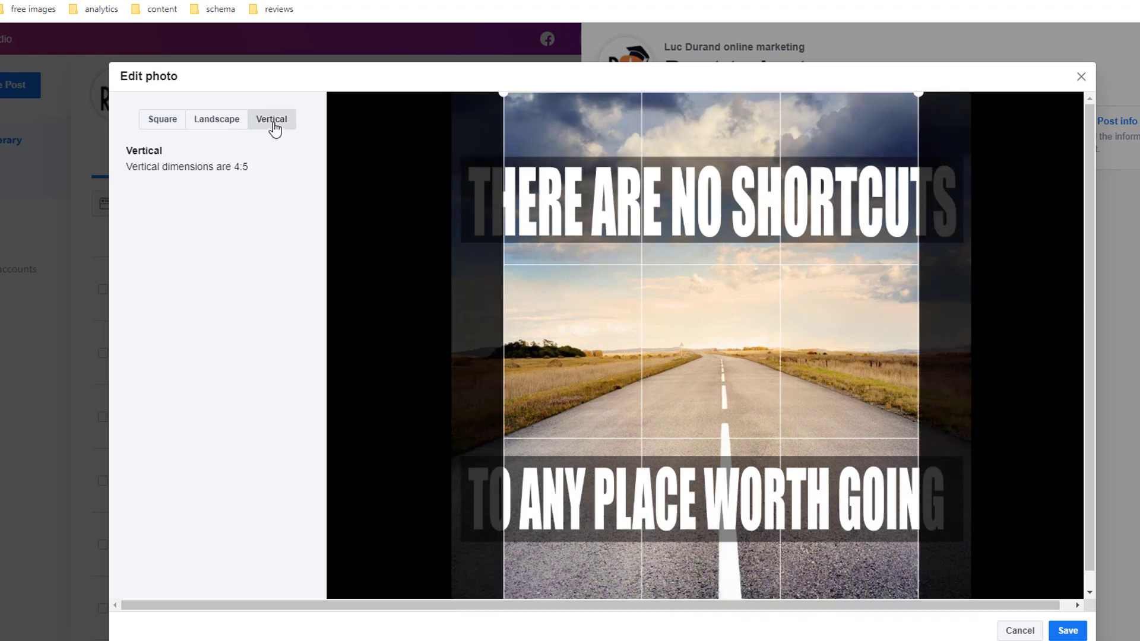
drag(600, 306, 560, 305)
click(161, 120)
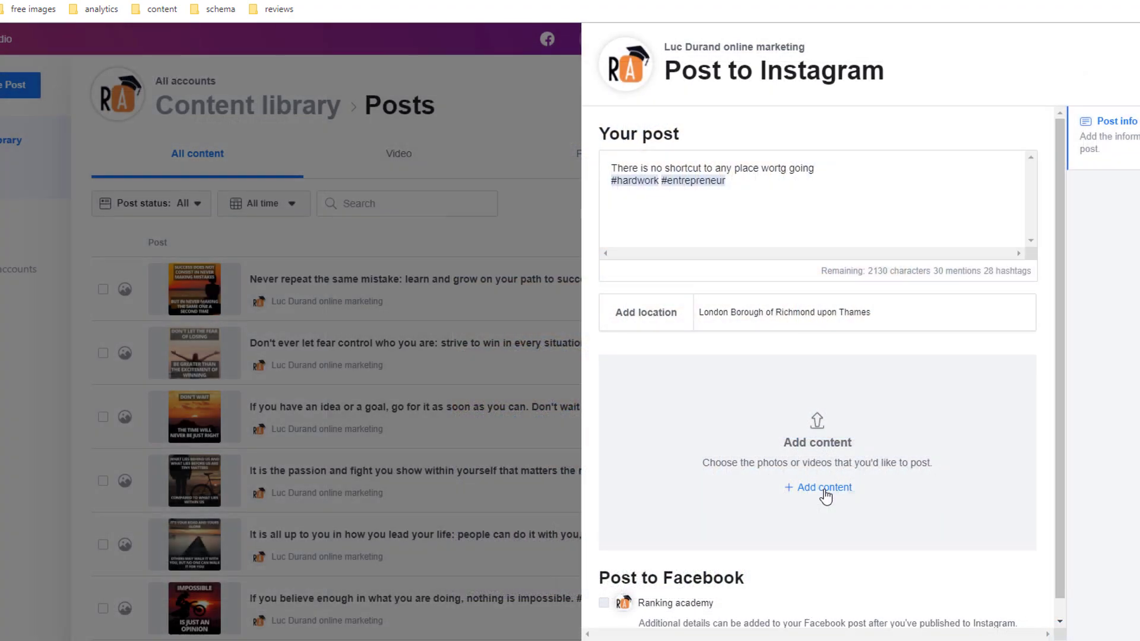
click(824, 489)
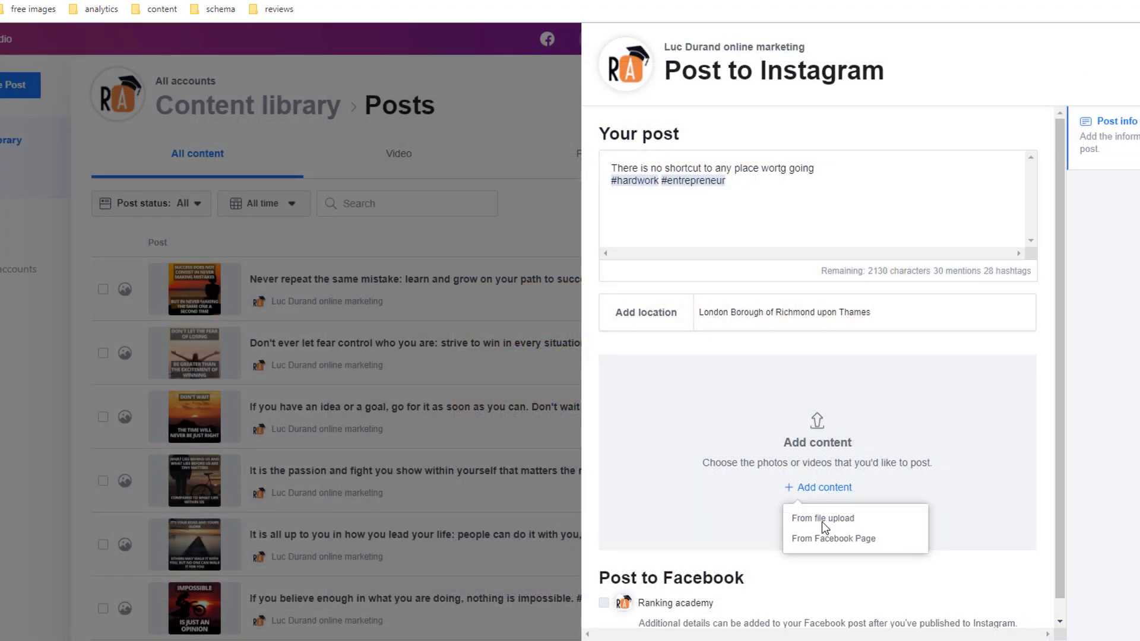
Step: Upload four pictures at once from file and browse them with the carousel arrows
click(822, 519)
click(255, 155)
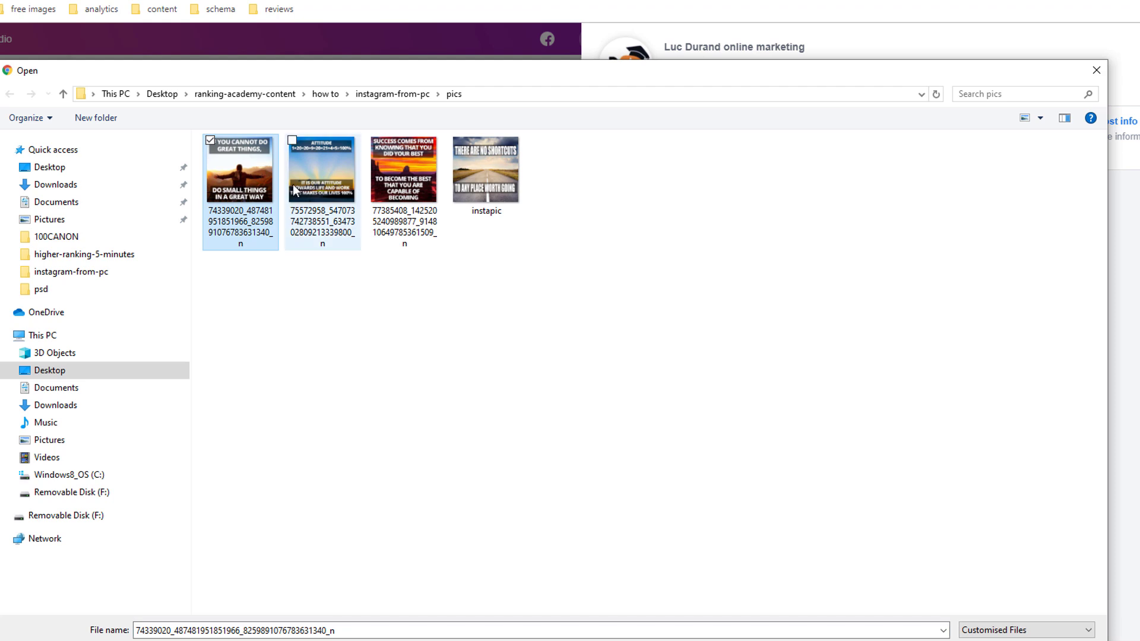
ctrl+click(309, 184)
ctrl+click(409, 181)
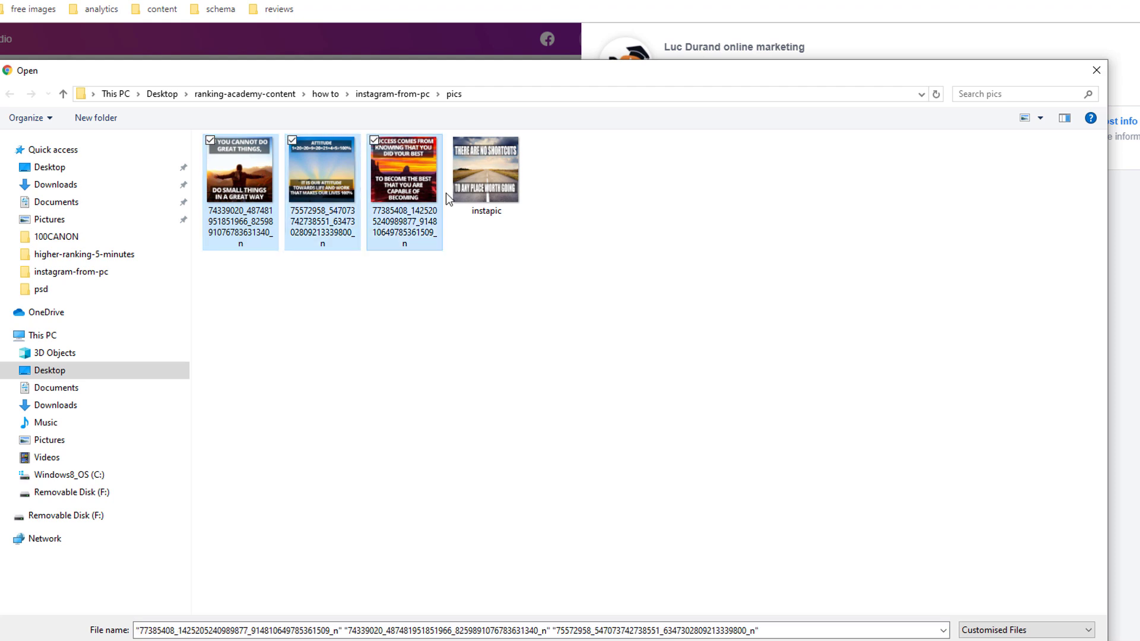
ctrl+click(504, 191)
key(Return)
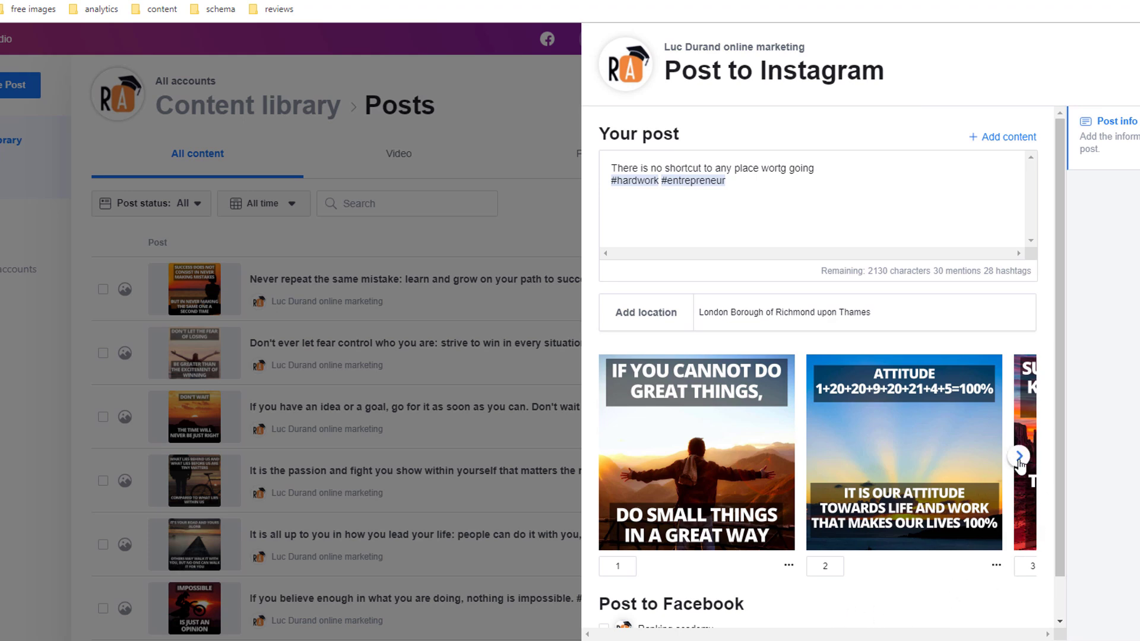
click(1020, 462)
click(1020, 462)
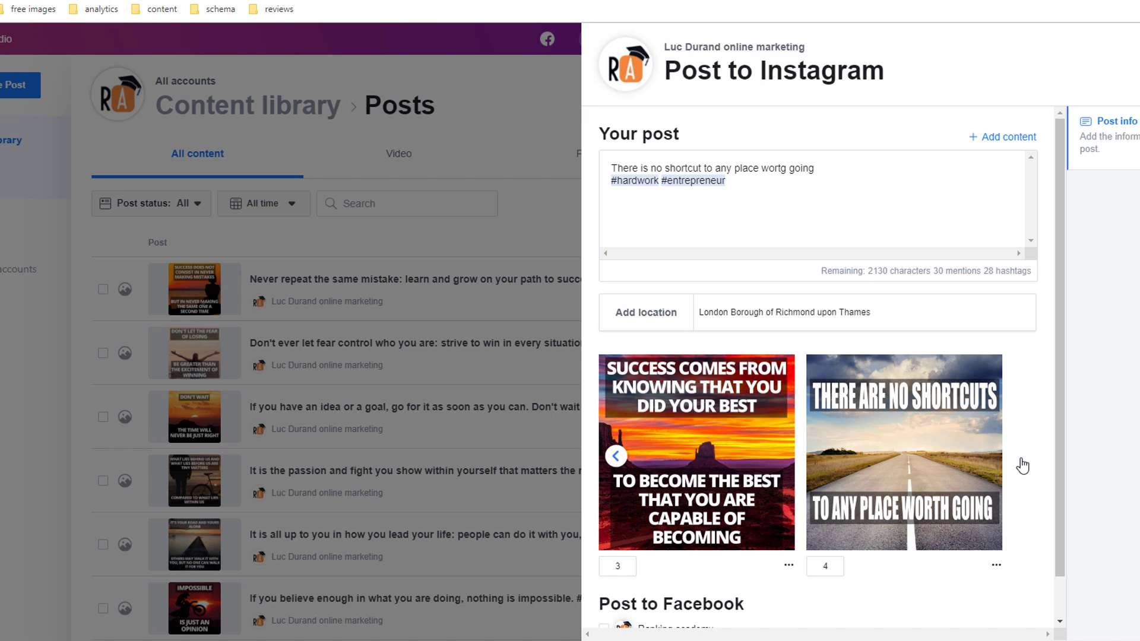
click(617, 458)
click(618, 460)
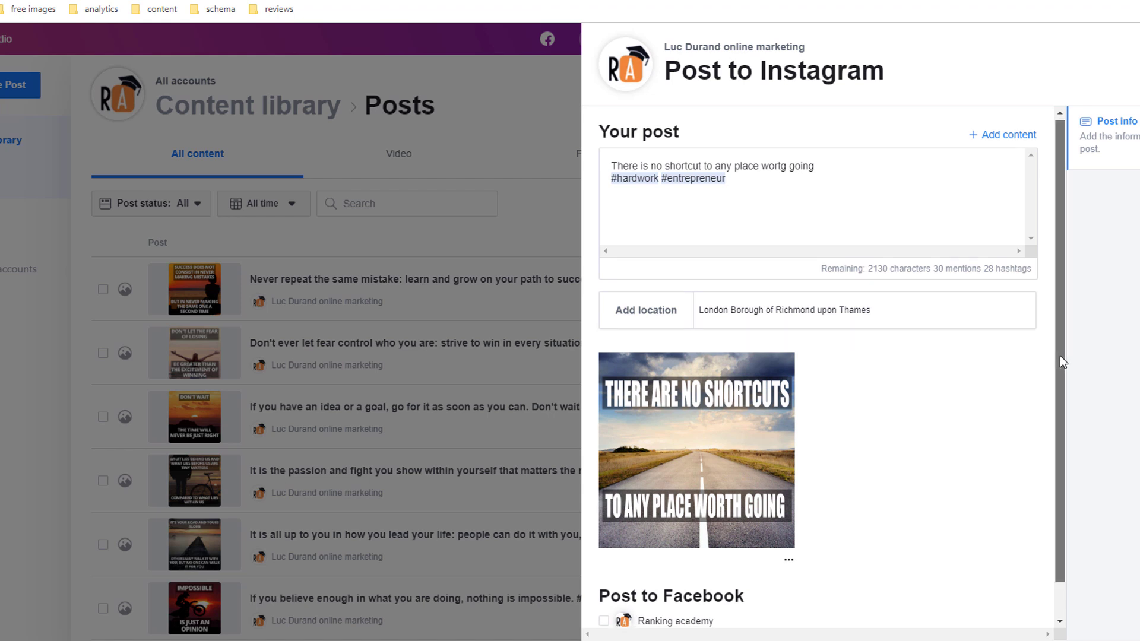
Step: Keep the road-image post off the Ranking academy Facebook page after toggling the share box on and off
drag(1060, 355, 1062, 428)
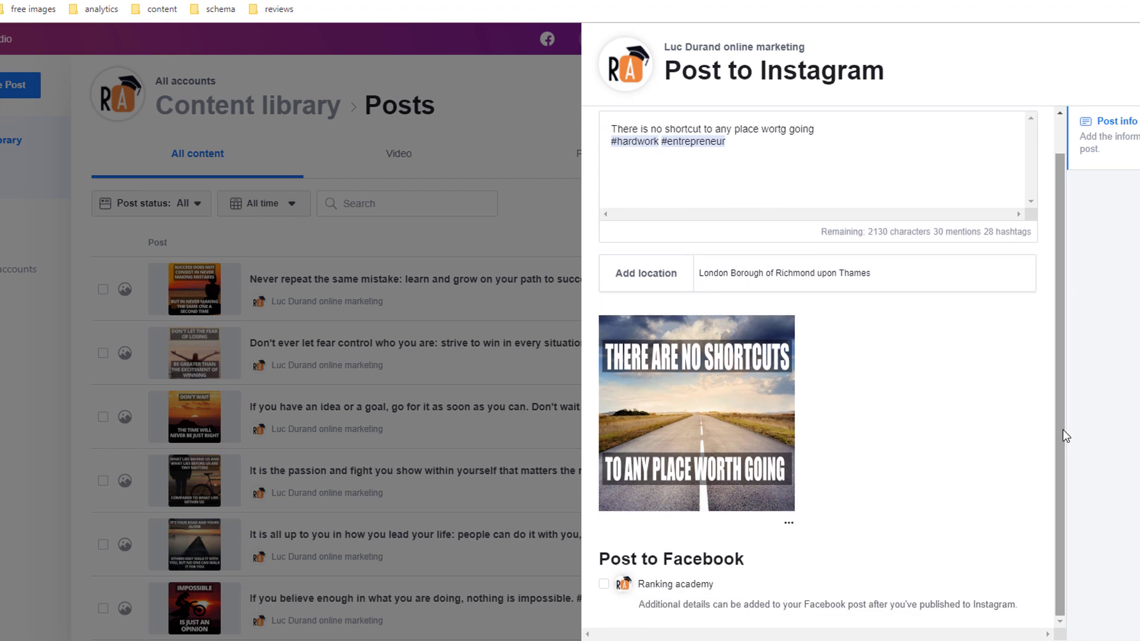
click(604, 587)
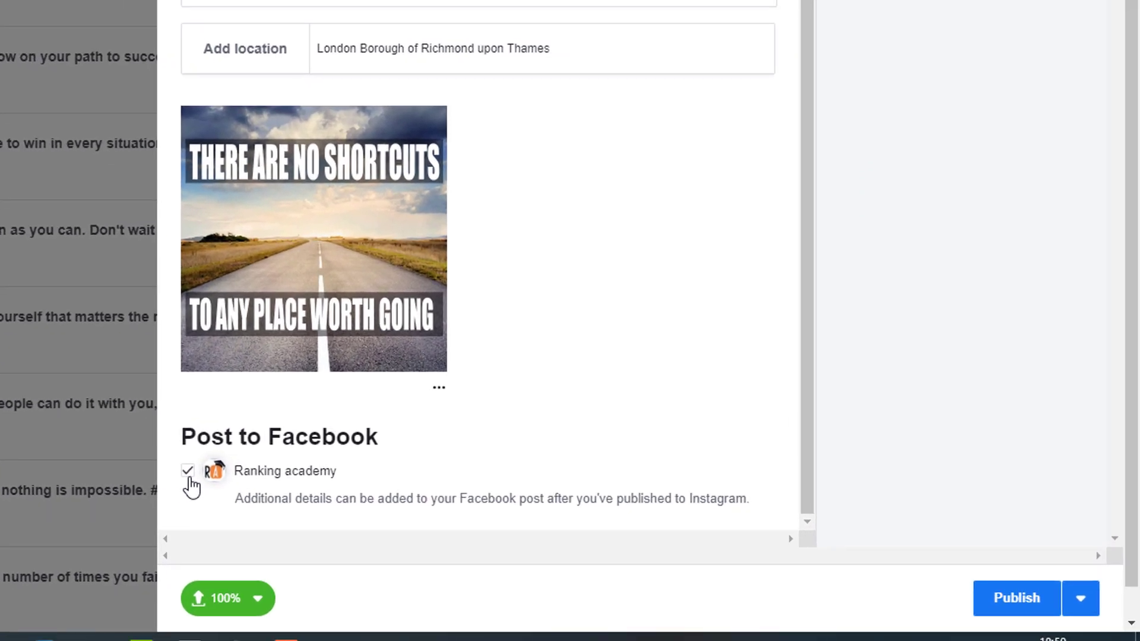
click(604, 584)
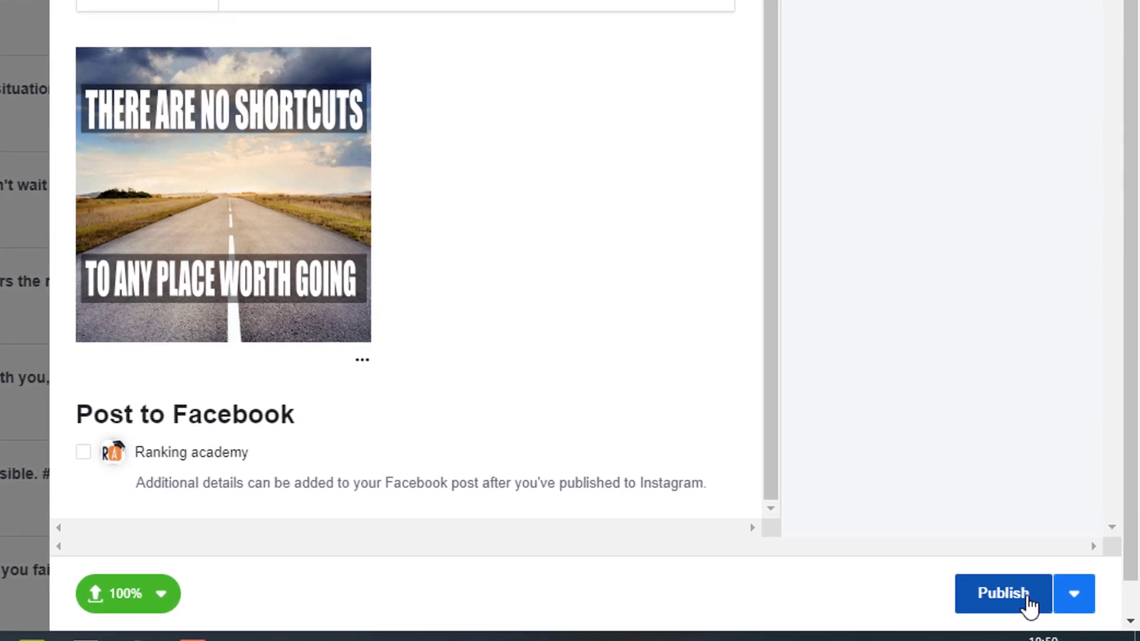
Step: Schedule the road-image post for 21/11/2019 at 08:30
click(1075, 603)
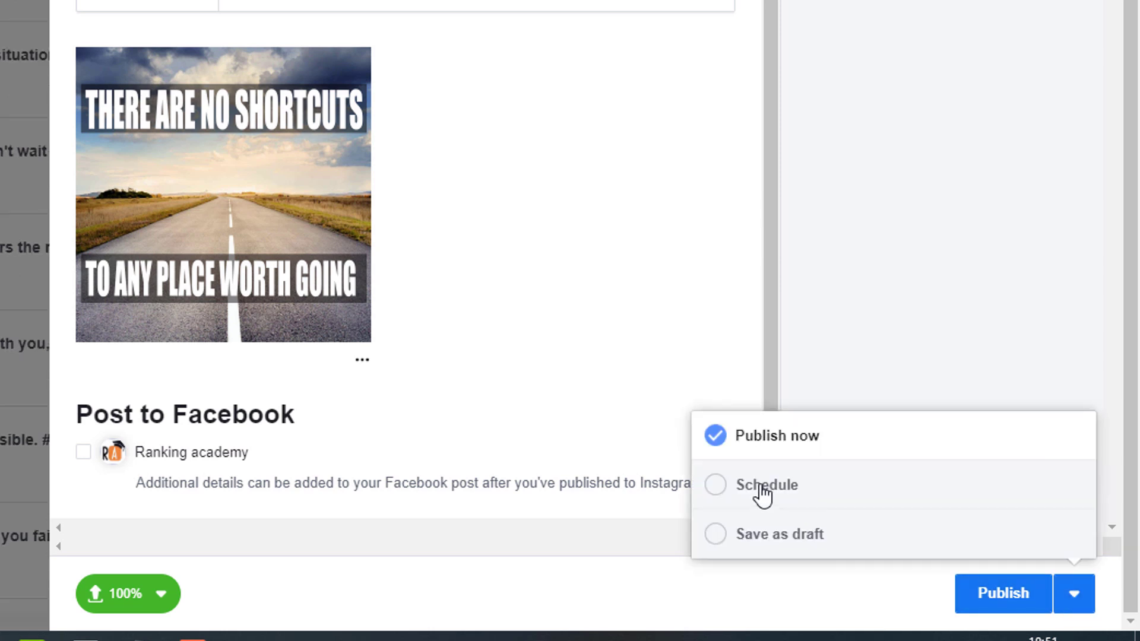
click(715, 485)
text(830)
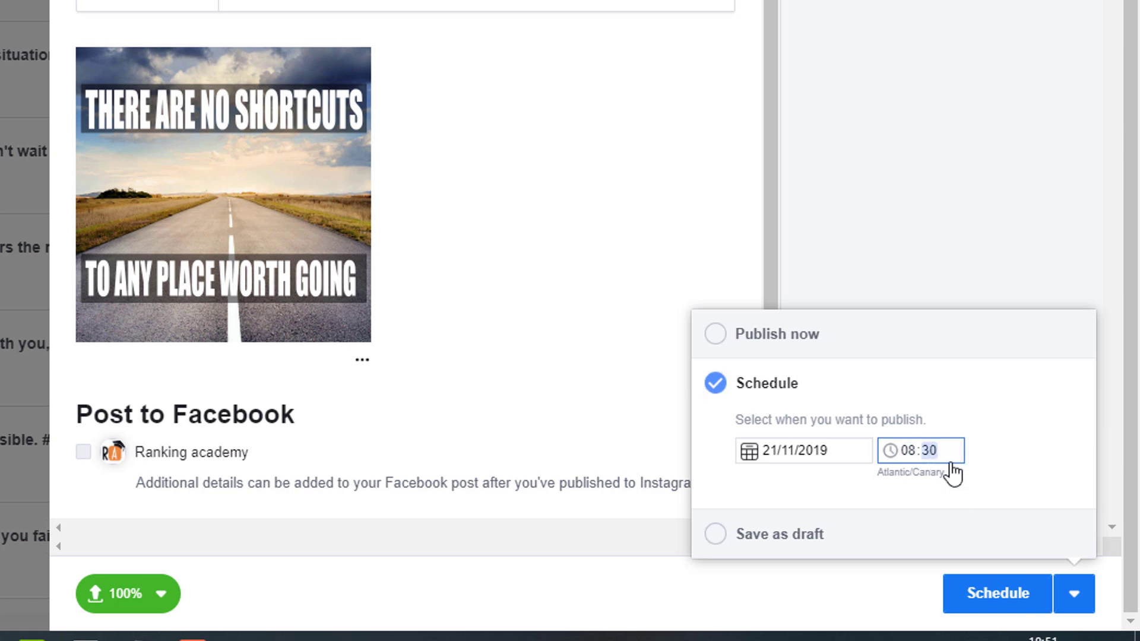
click(1009, 597)
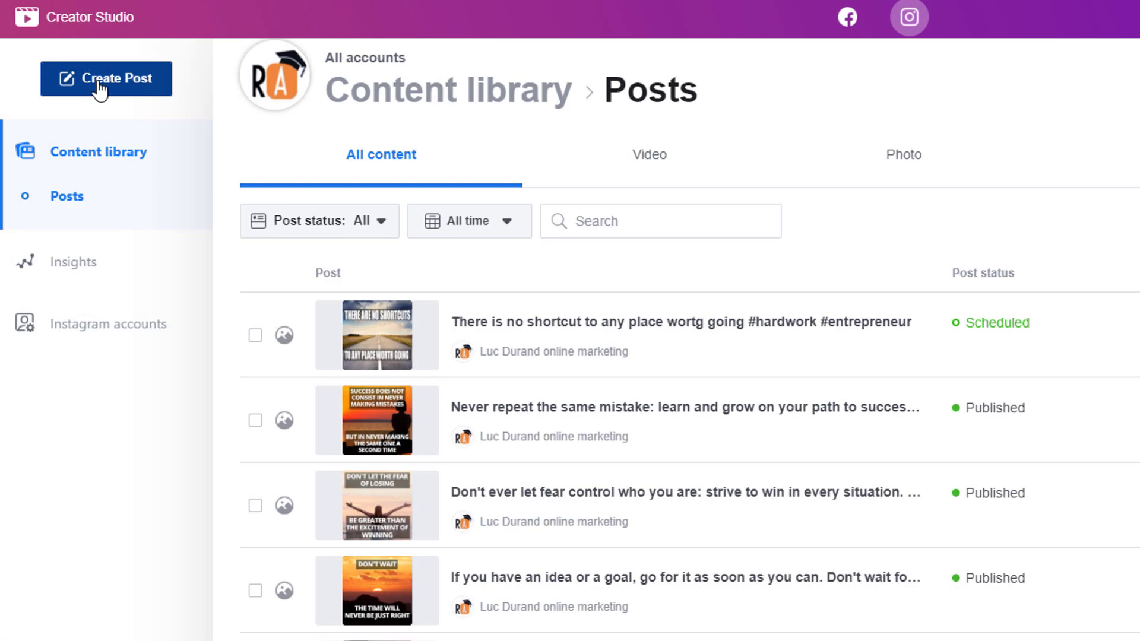
Step: Start an Instagram feed post with the facebook-business-page video and review its publishing options
click(99, 83)
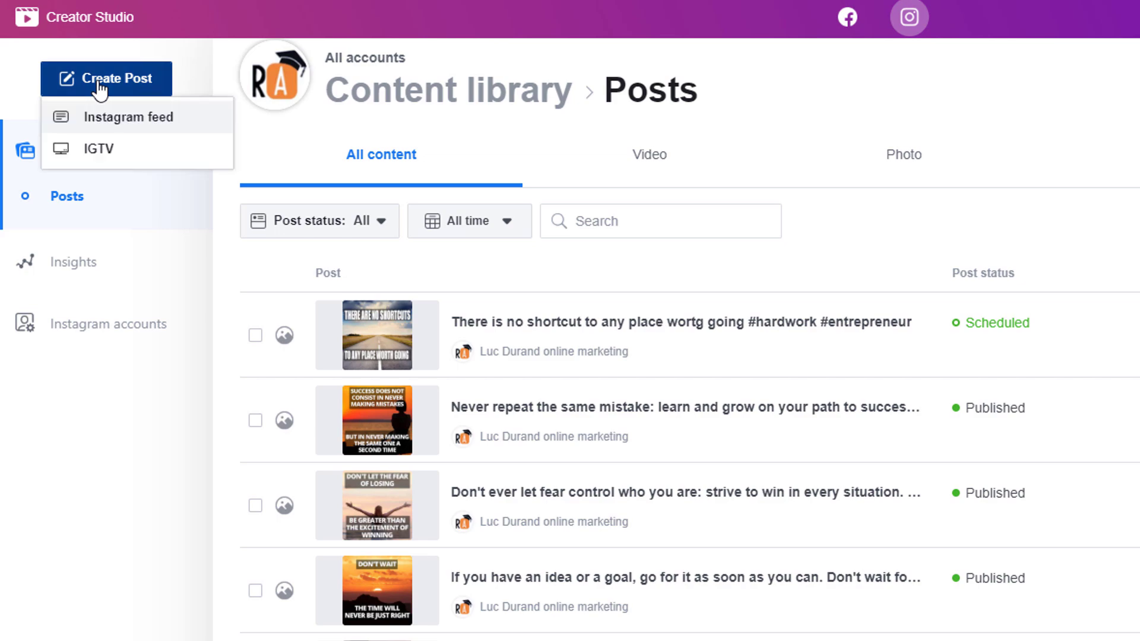
click(122, 118)
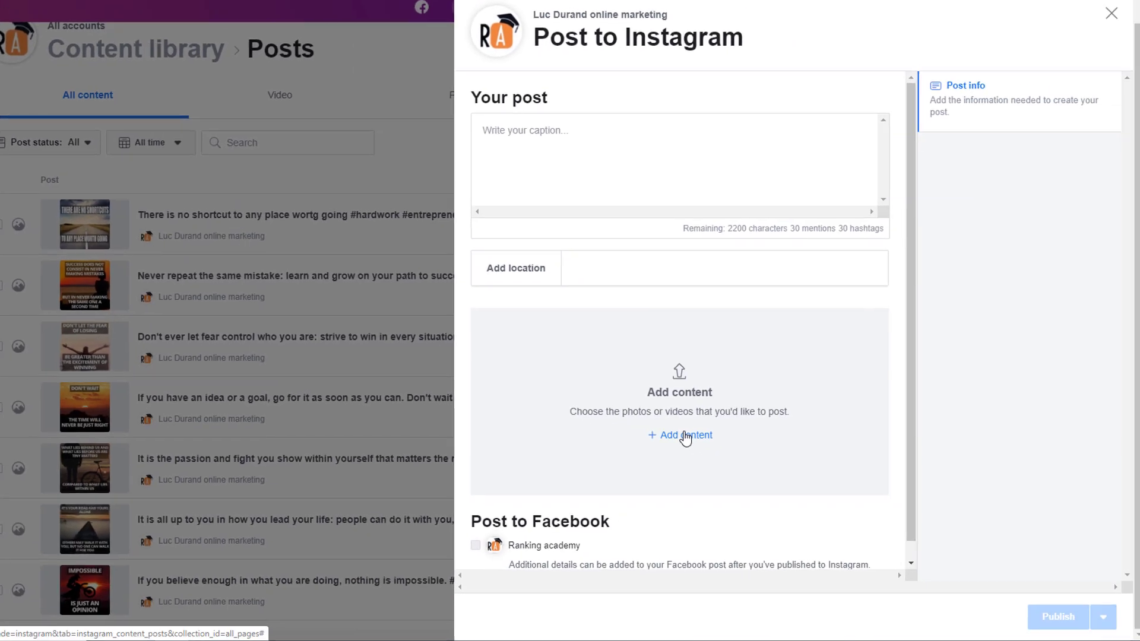
click(680, 435)
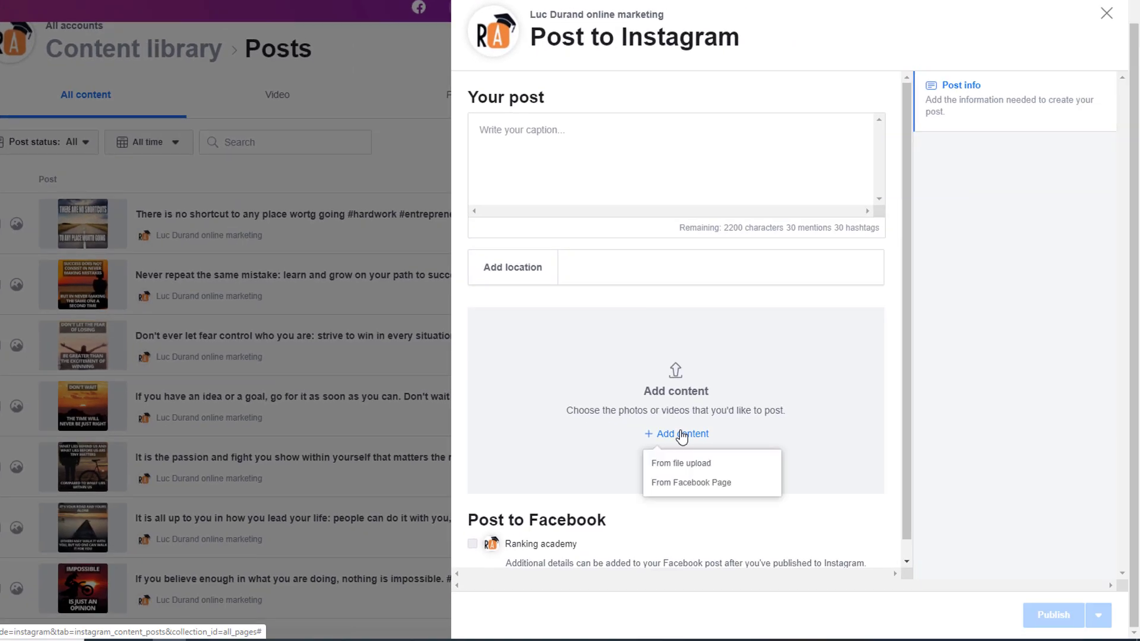
click(685, 469)
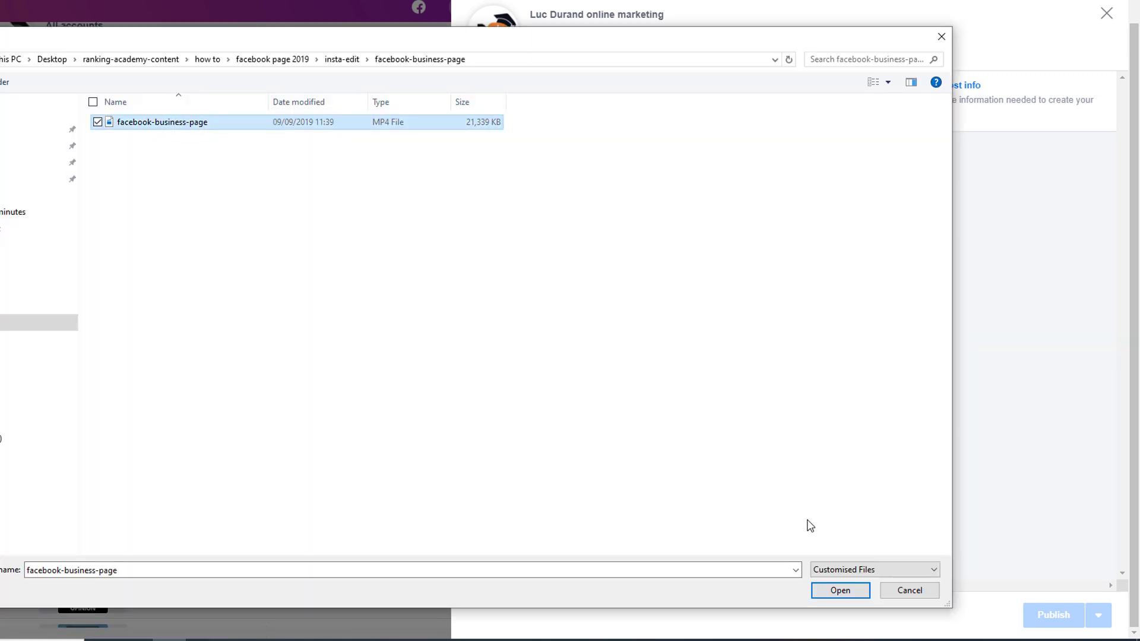
key(Return)
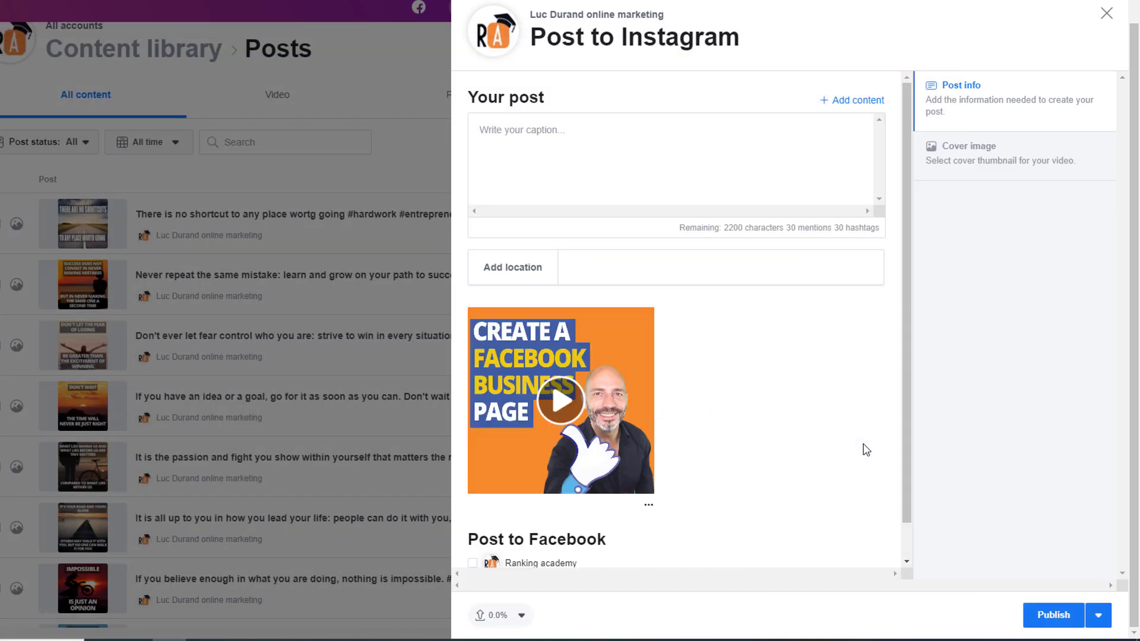
click(648, 506)
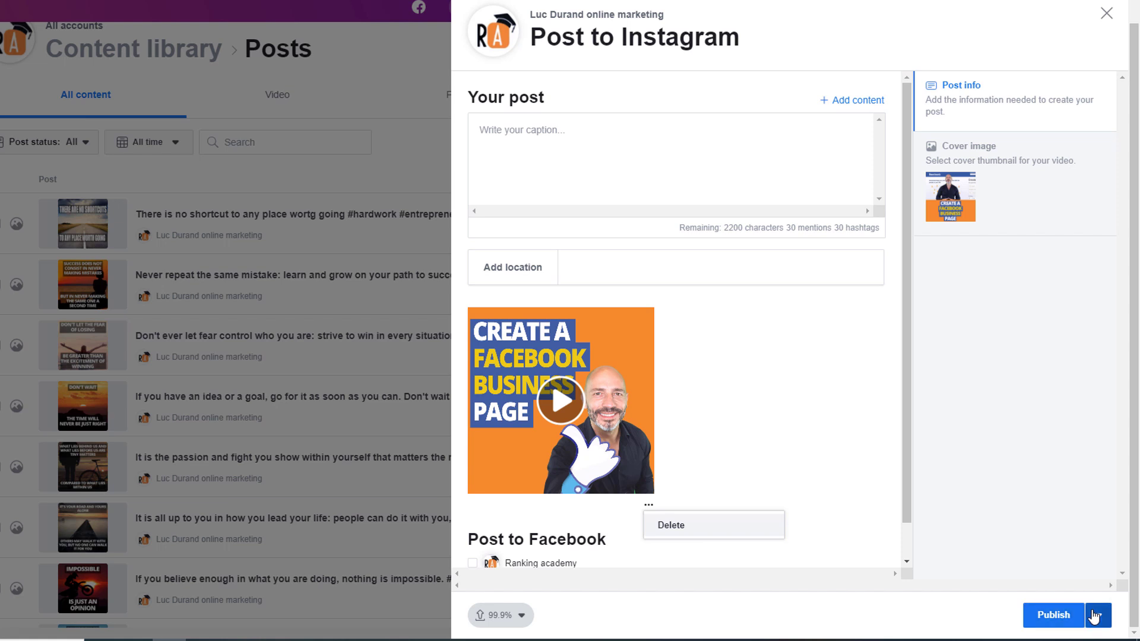
click(1094, 618)
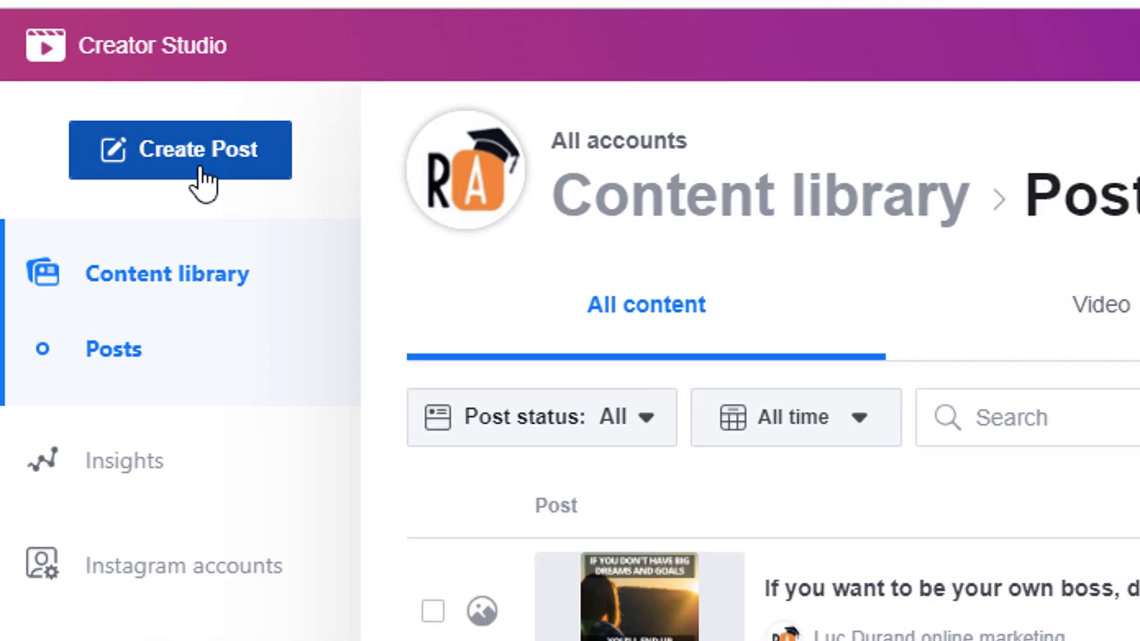
Step: Start a new IGTV post and paste in the Local SEO traffic title and description
click(84, 66)
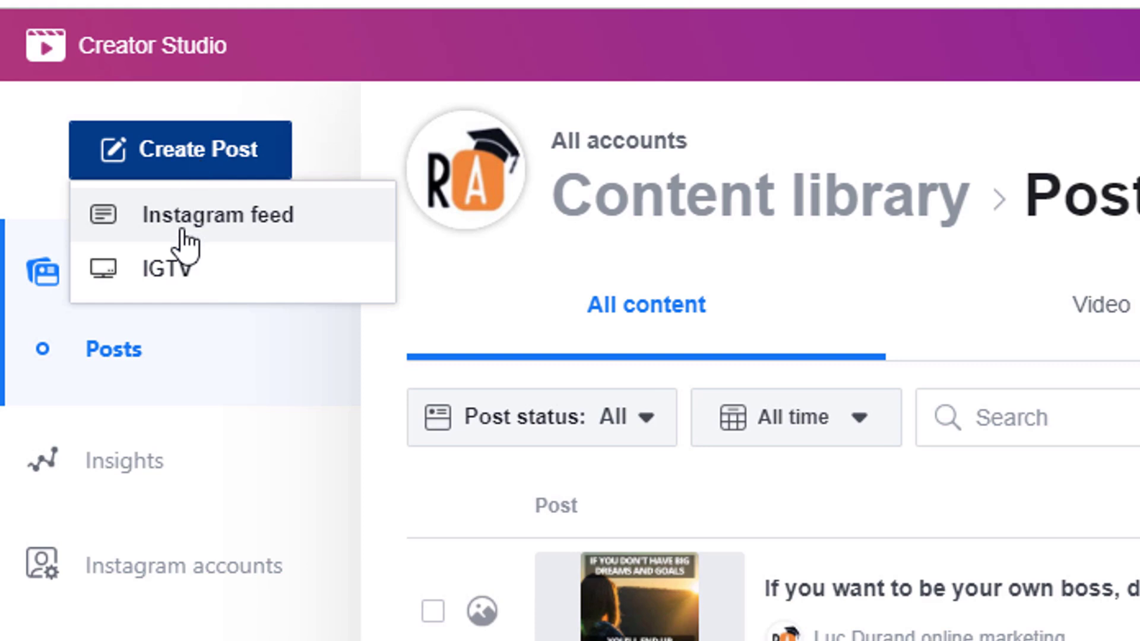
click(168, 274)
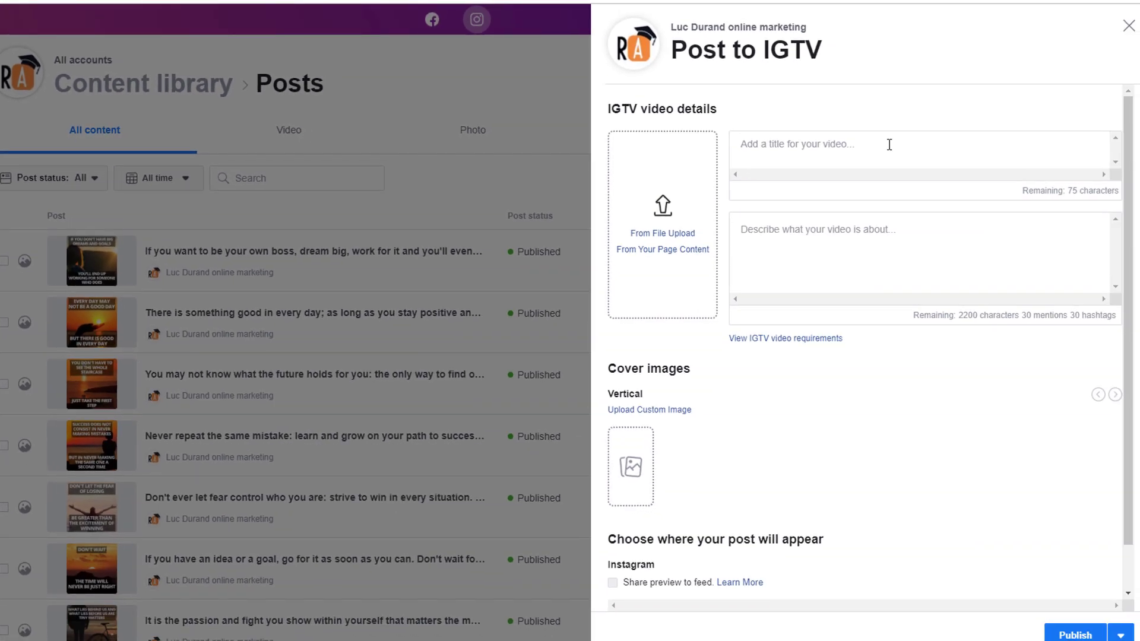
click(889, 144)
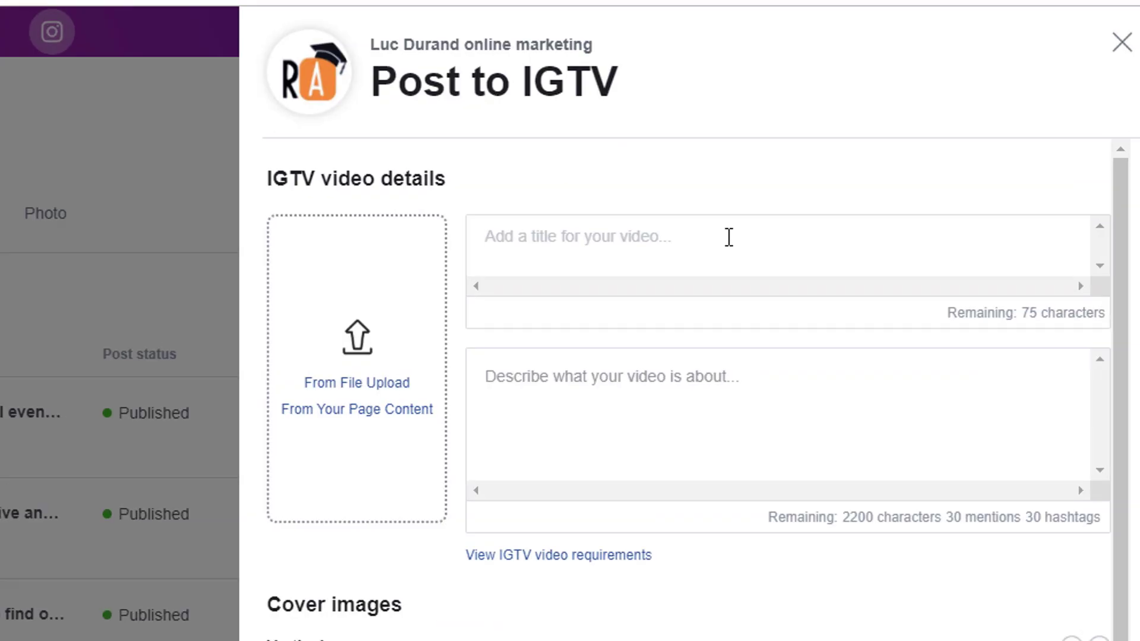
text(How to boost your Local SEO traffic - 21 proven content ideas)
key(Tab)
text(Publishing content on your website is key if you want to drive Local SEO traffic. But what should you publish once you've described your services, your location and a contact us page. If you're not sure, watch the video in which i go through  21 content ideas you can use to boost your visibility in search engines.)
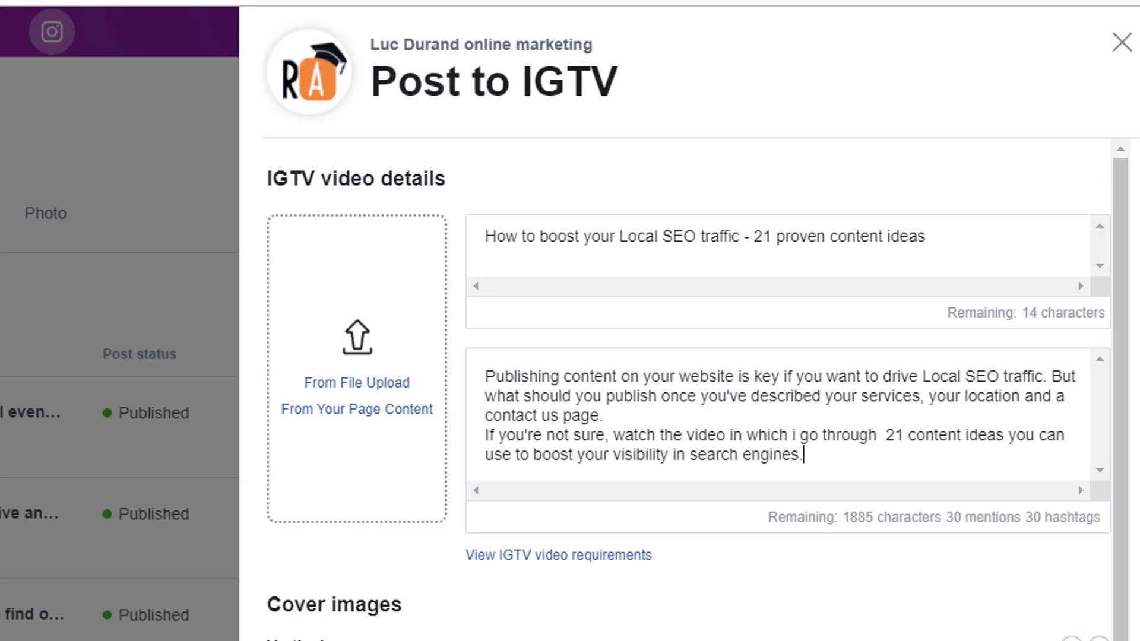
Step: Add the YouTube channel link and six hashtags below the description
key(Return)
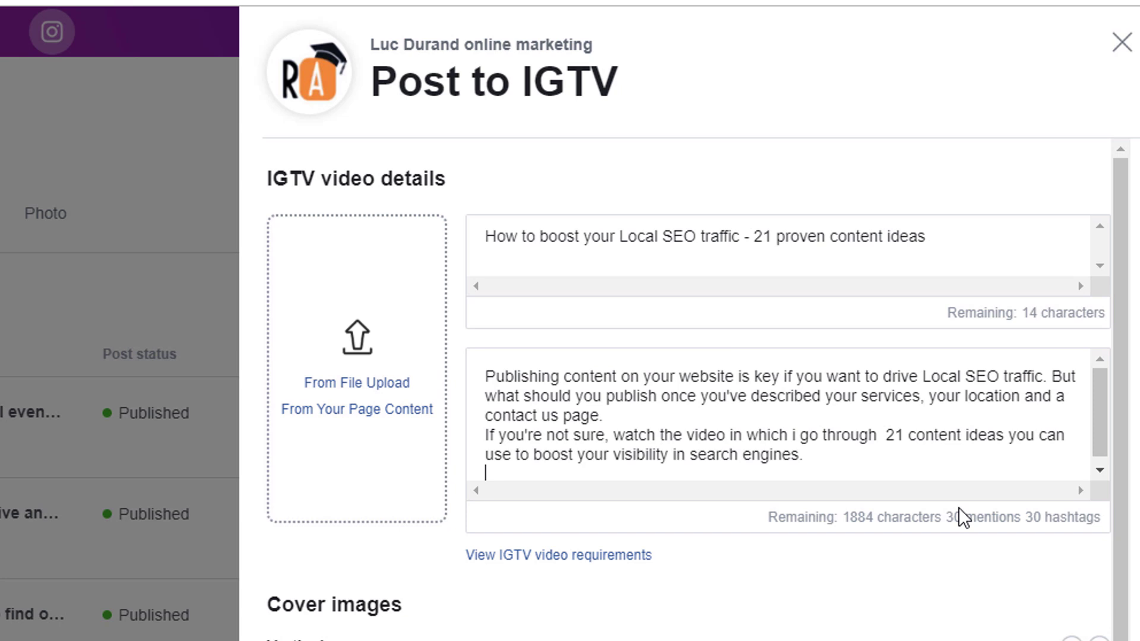
text(https://www.youtube.com/channel/UCopSeO4OPWd5M9zzPhA6qpg)
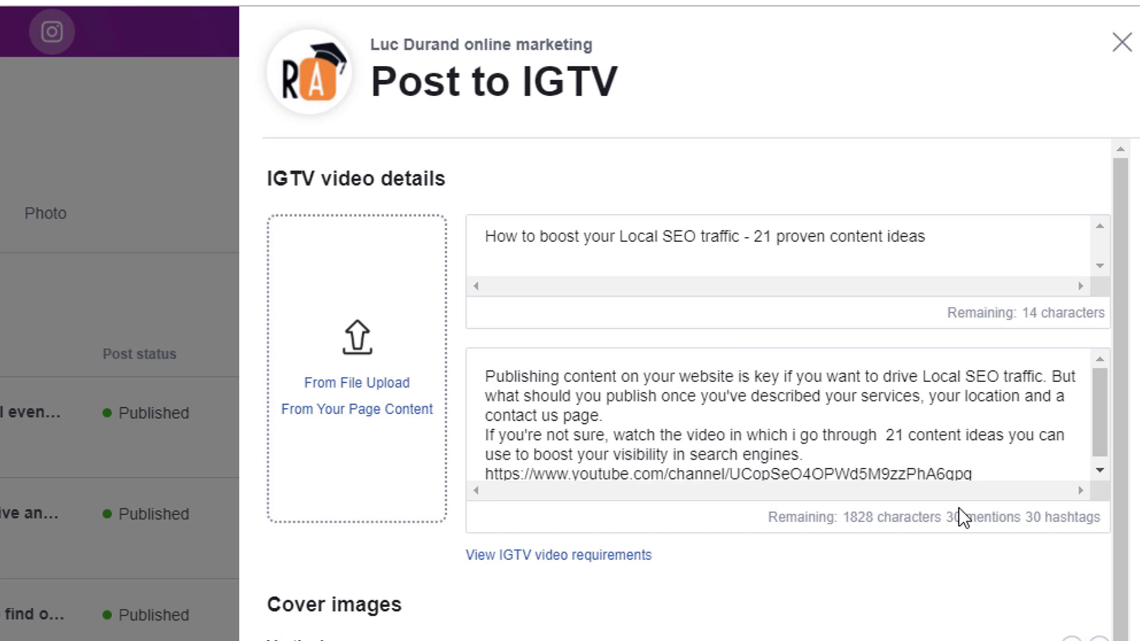
drag(1107, 437, 1106, 454)
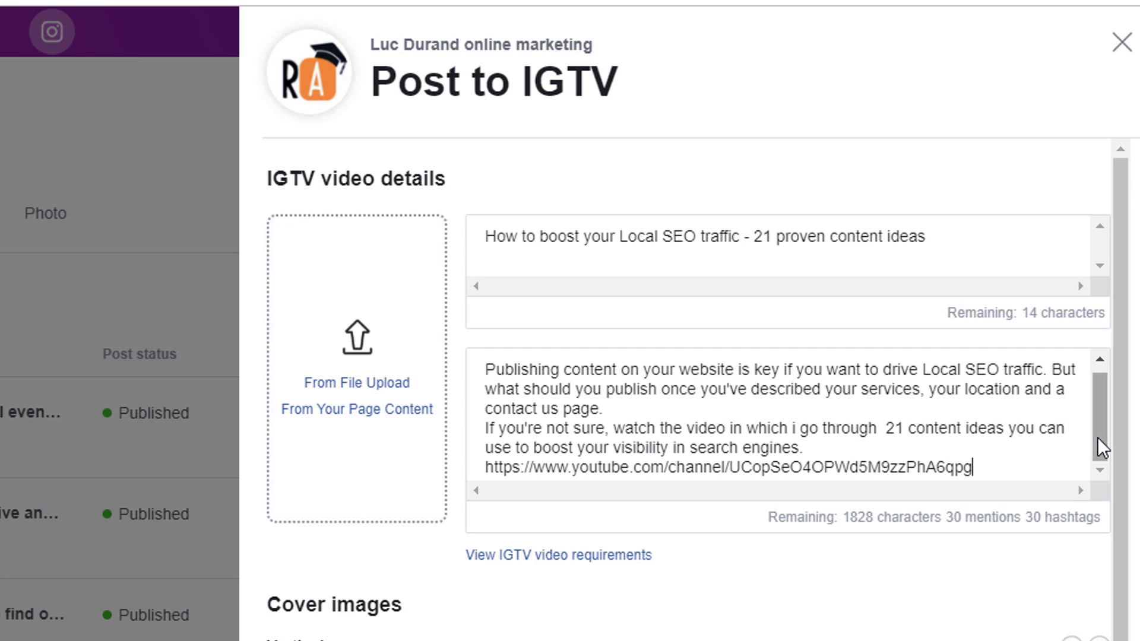
key(Return)
text(#contentmarketing #localbusiness #seo #localseoservices #localseo #marketing)
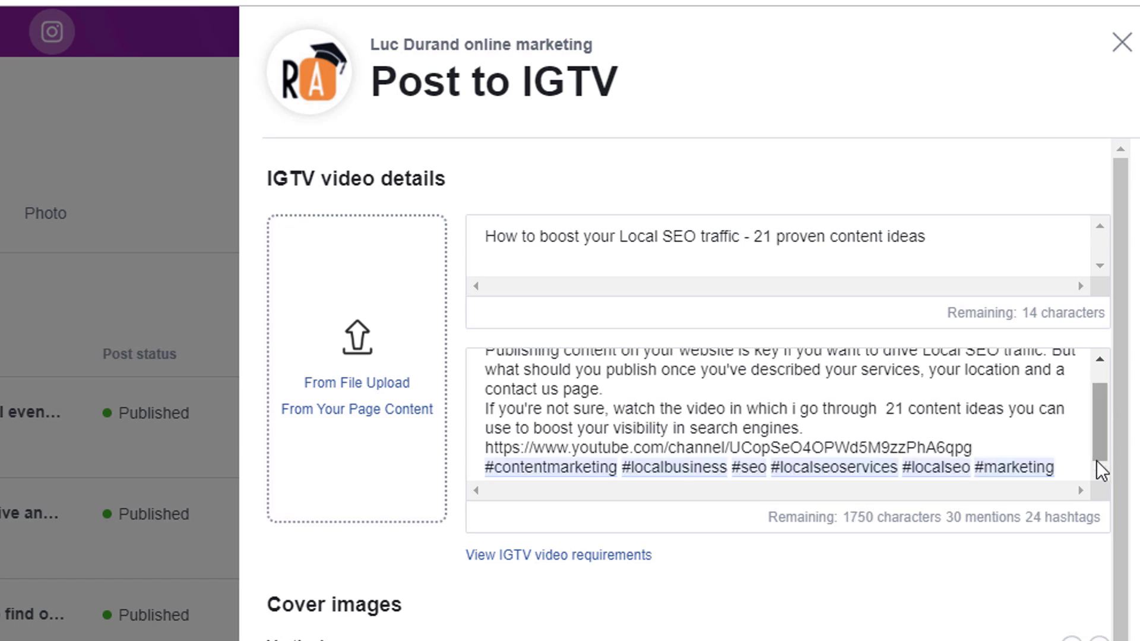
click(349, 385)
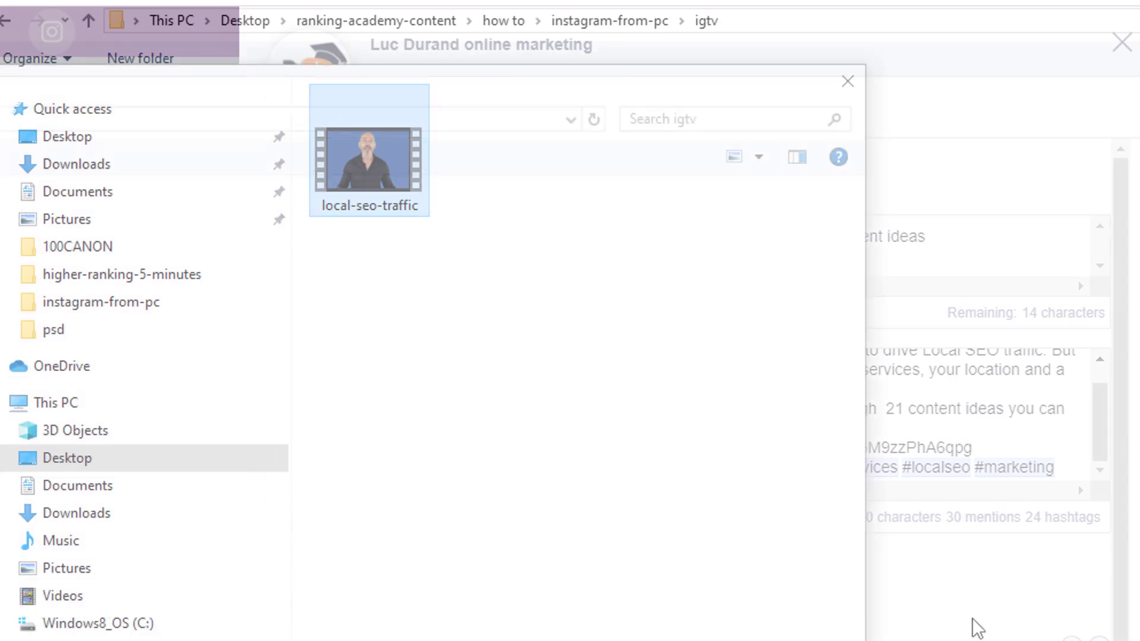
Step: Attach the local-seo-traffic video from the igtv folder
key(Return)
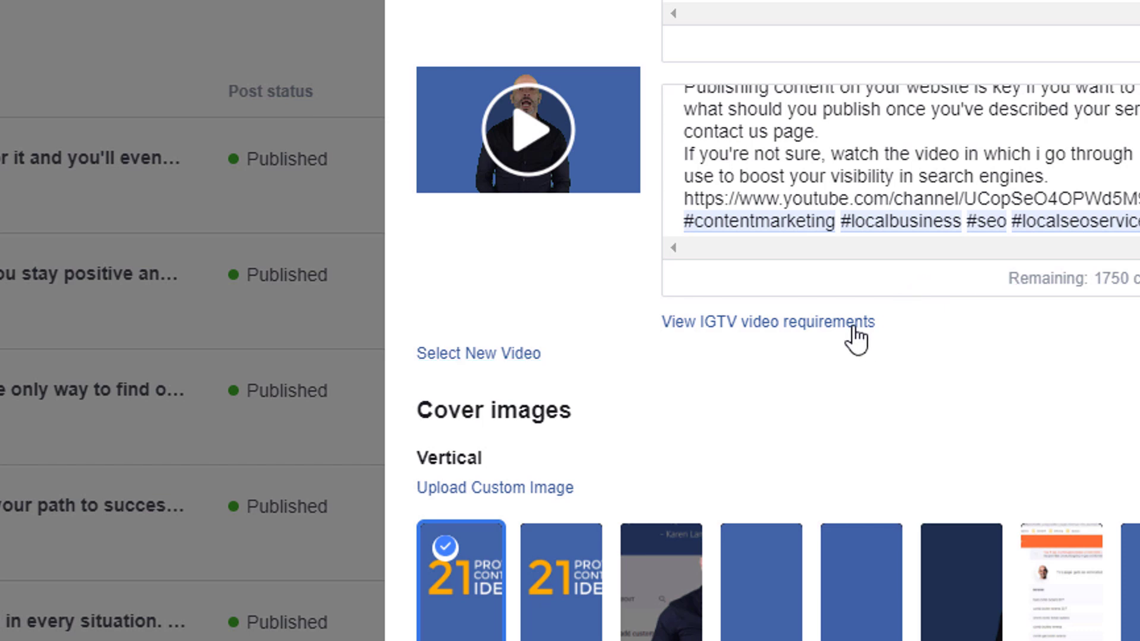
Step: Replace the vertical cover with the custom 21 Content Ideas thumbnail image
click(851, 325)
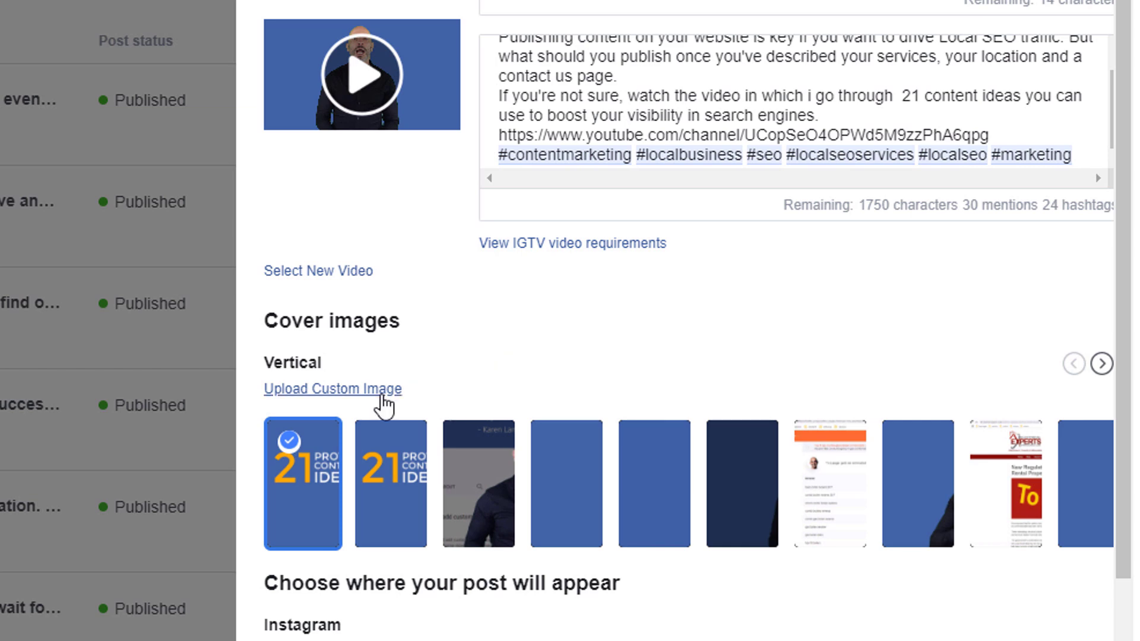
click(333, 389)
click(544, 158)
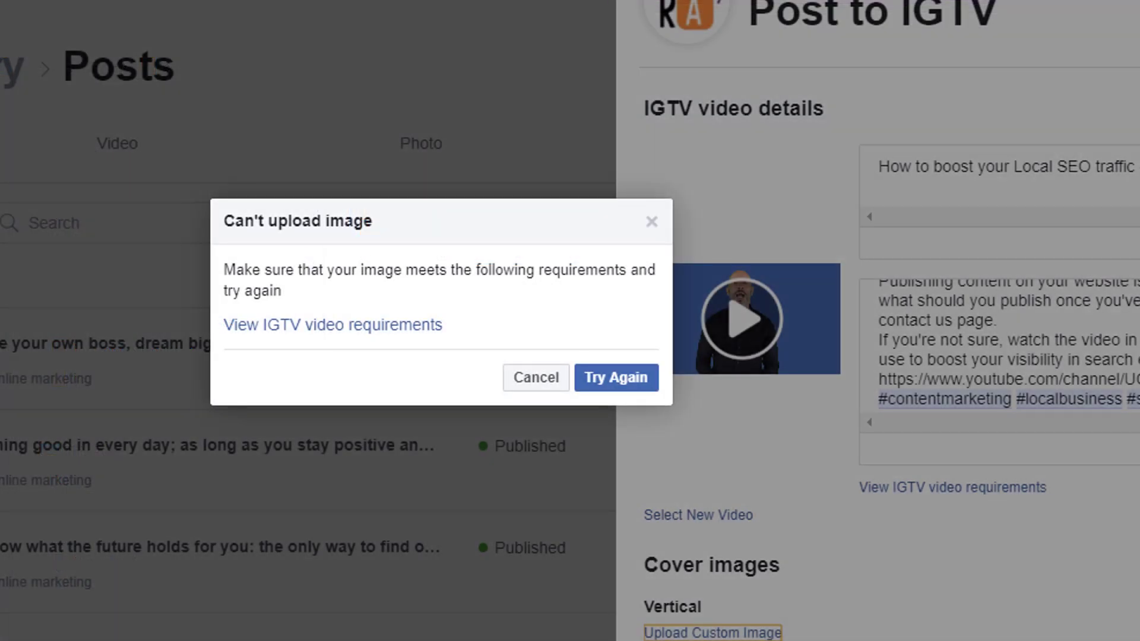
key(Escape)
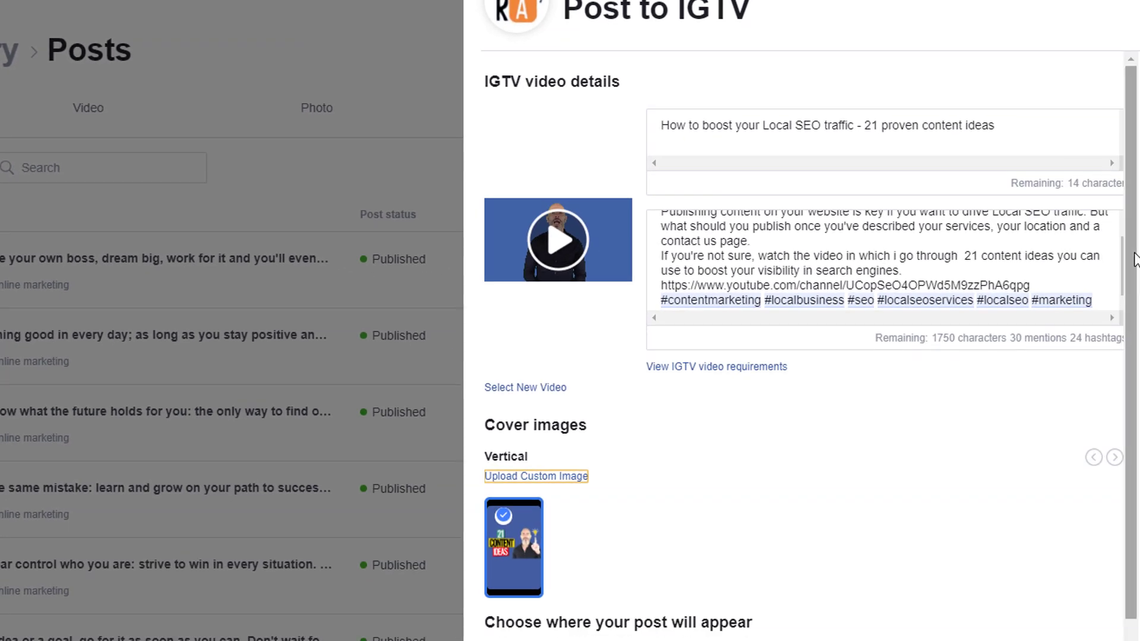
scroll(802, 338, down, 1)
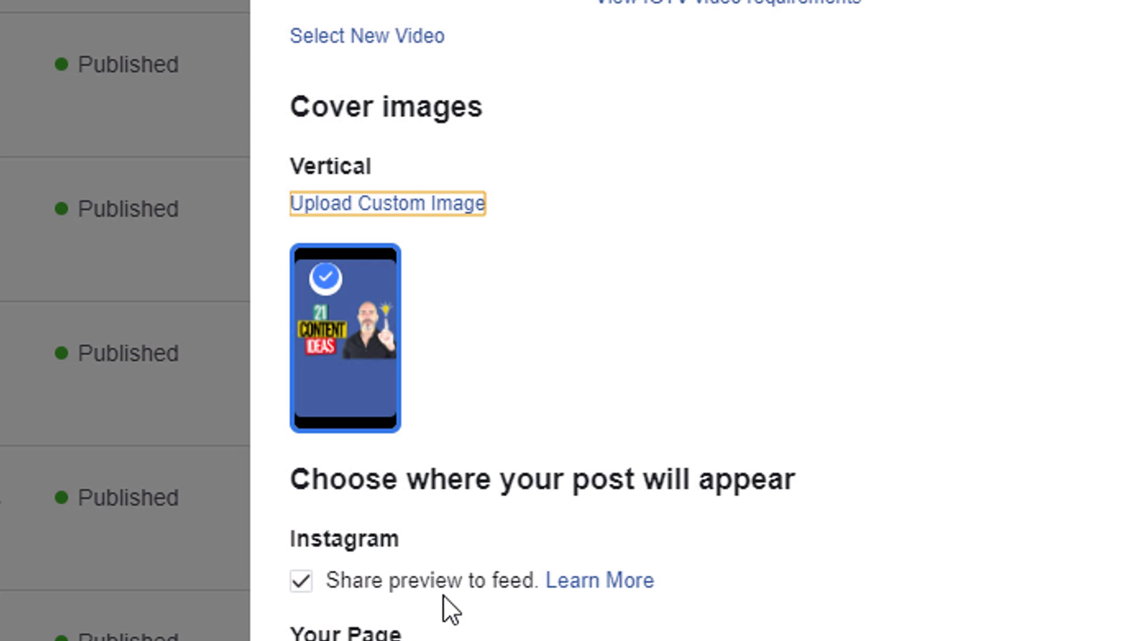
Step: Keep the preview shared to the feed and leave Ranking academy Page cross-posting off
click(303, 585)
click(303, 585)
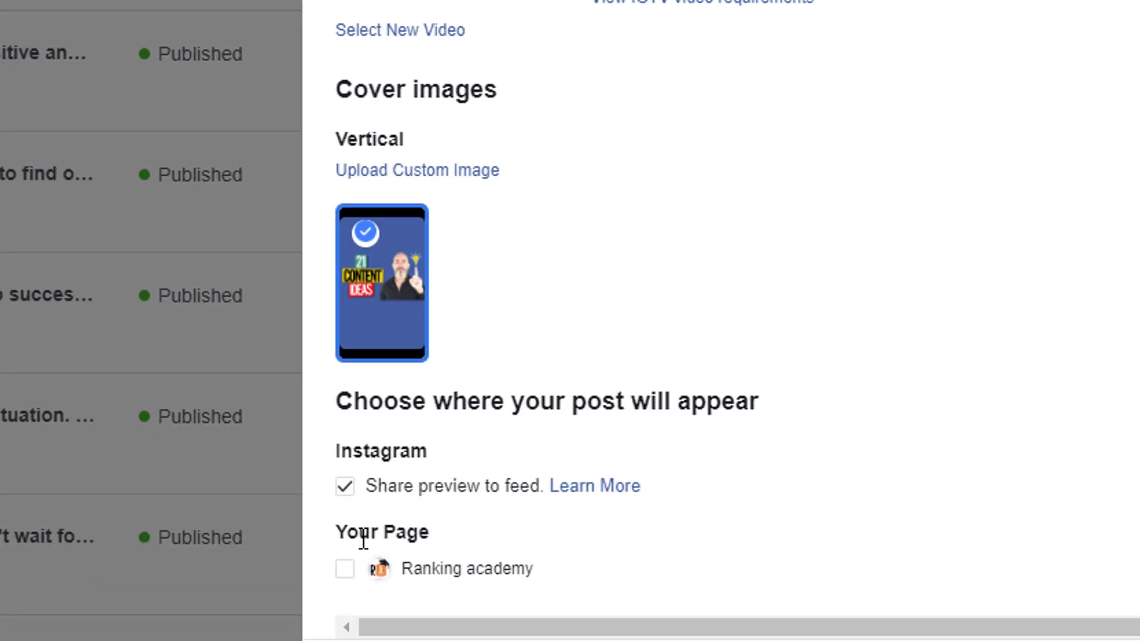
click(346, 569)
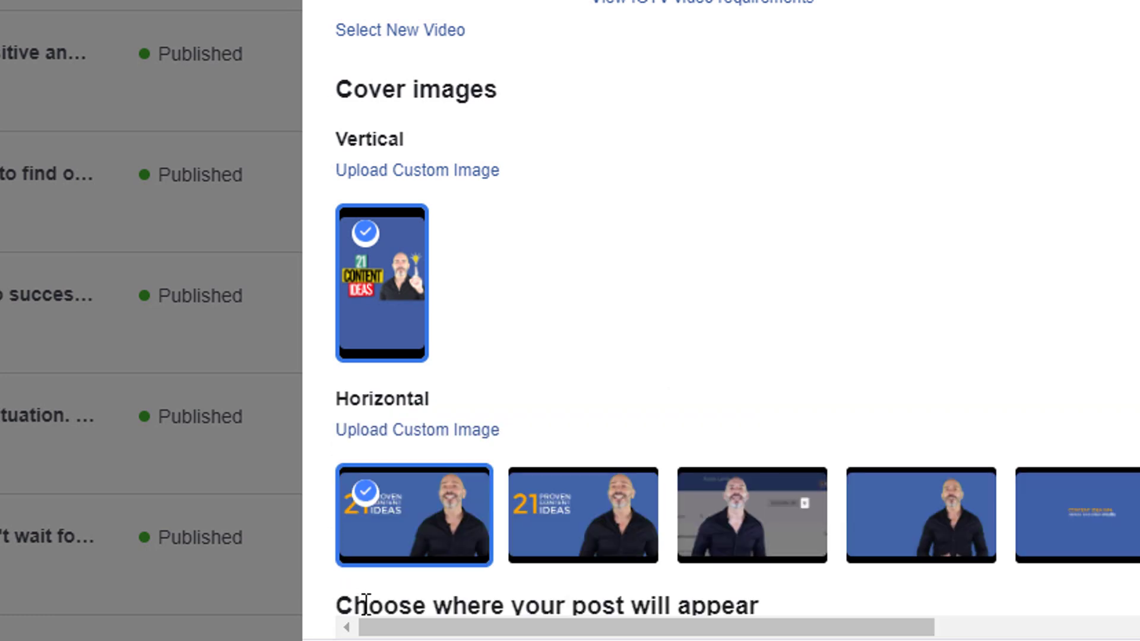
scroll(624, 353, down, 3)
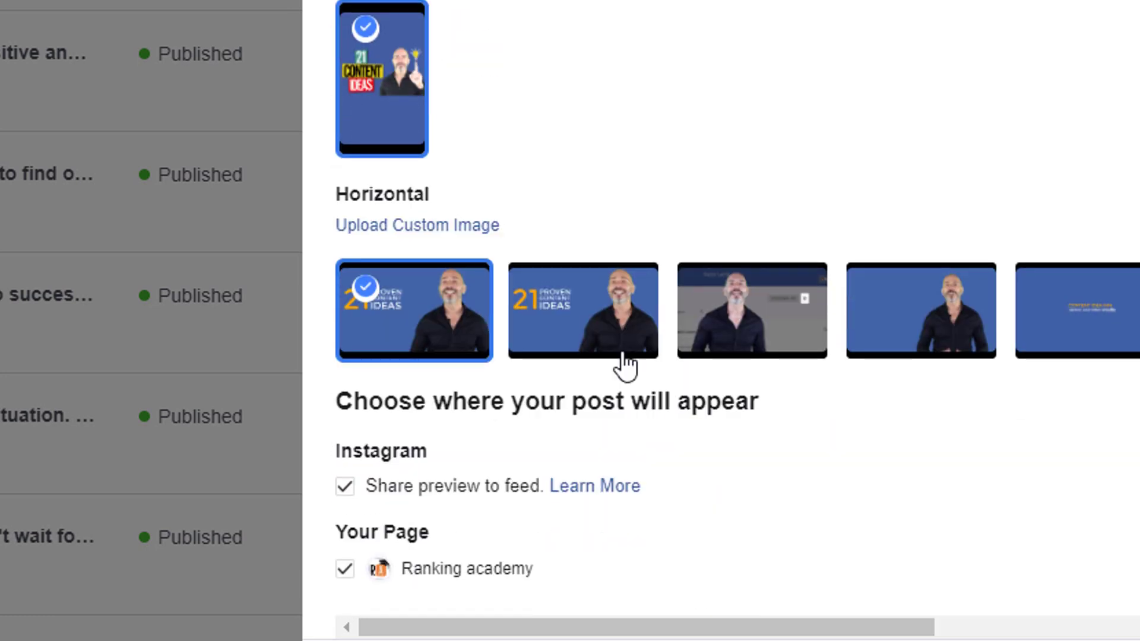
click(345, 570)
click(1090, 615)
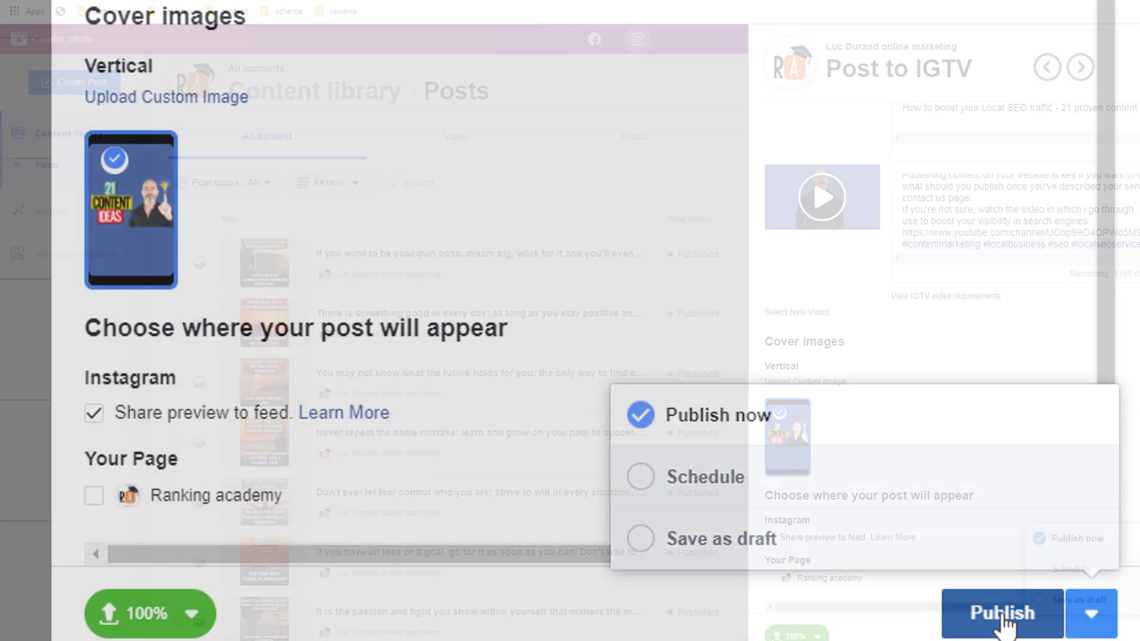
Step: Publish the Local SEO traffic IGTV video to Instagram immediately
click(1002, 614)
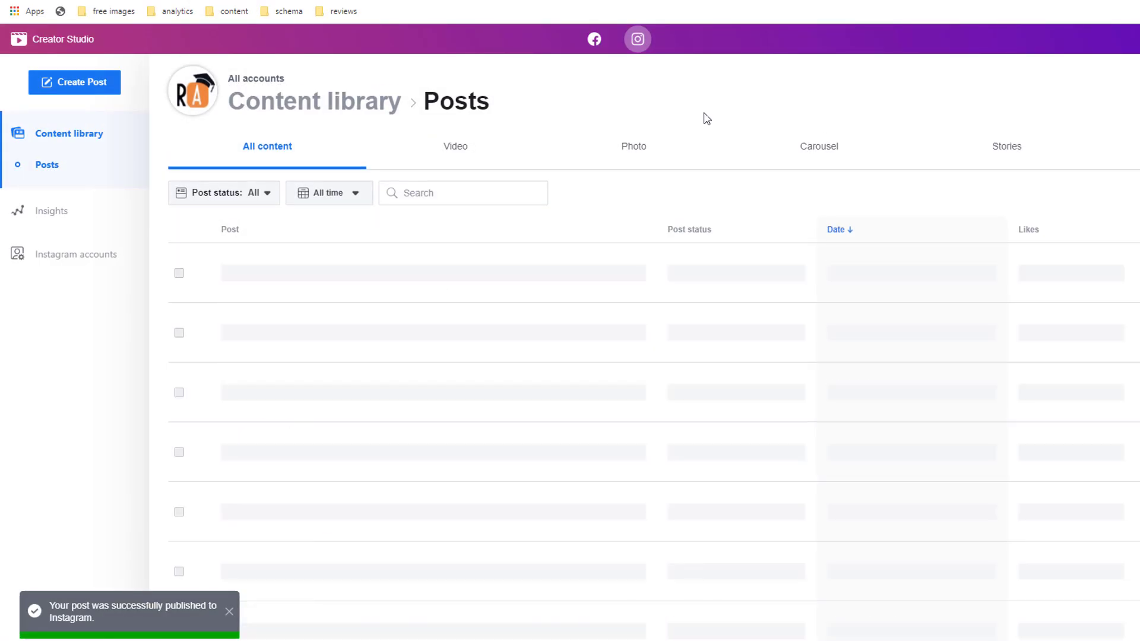